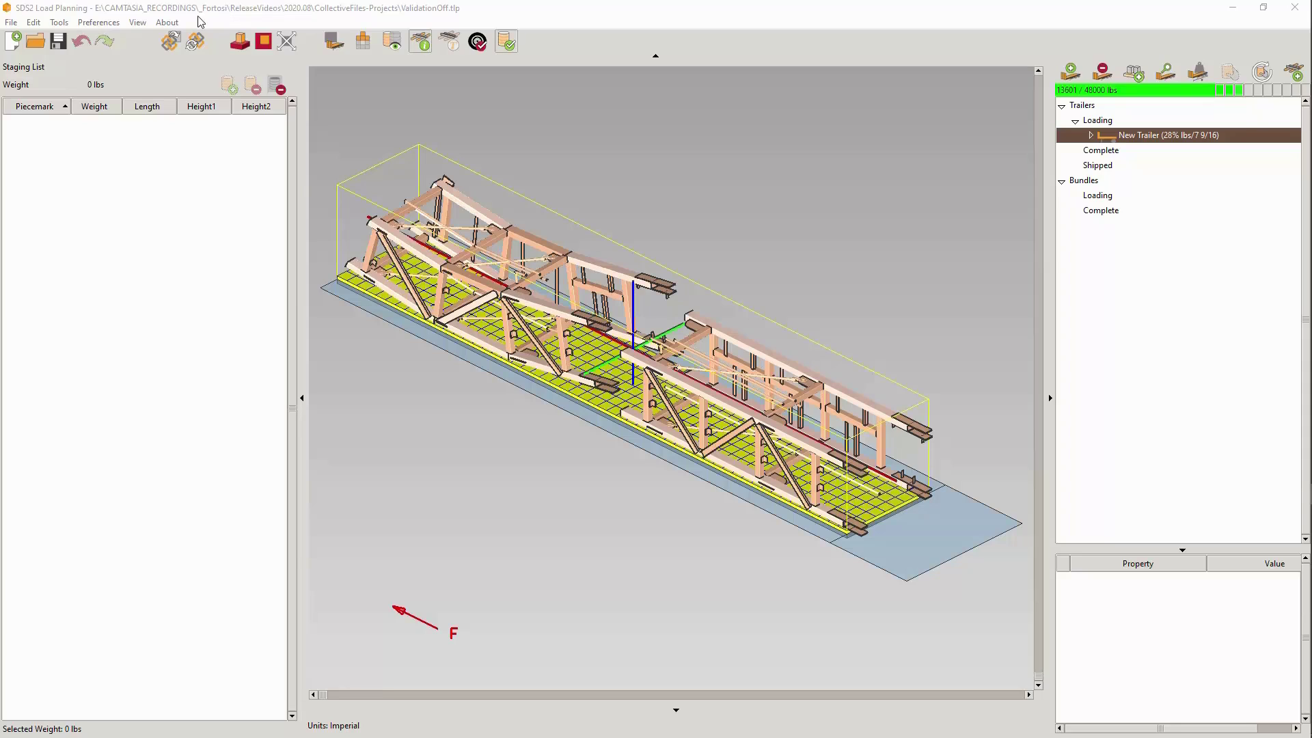
- View the program's version and licence information in the About window and close it
click(170, 23)
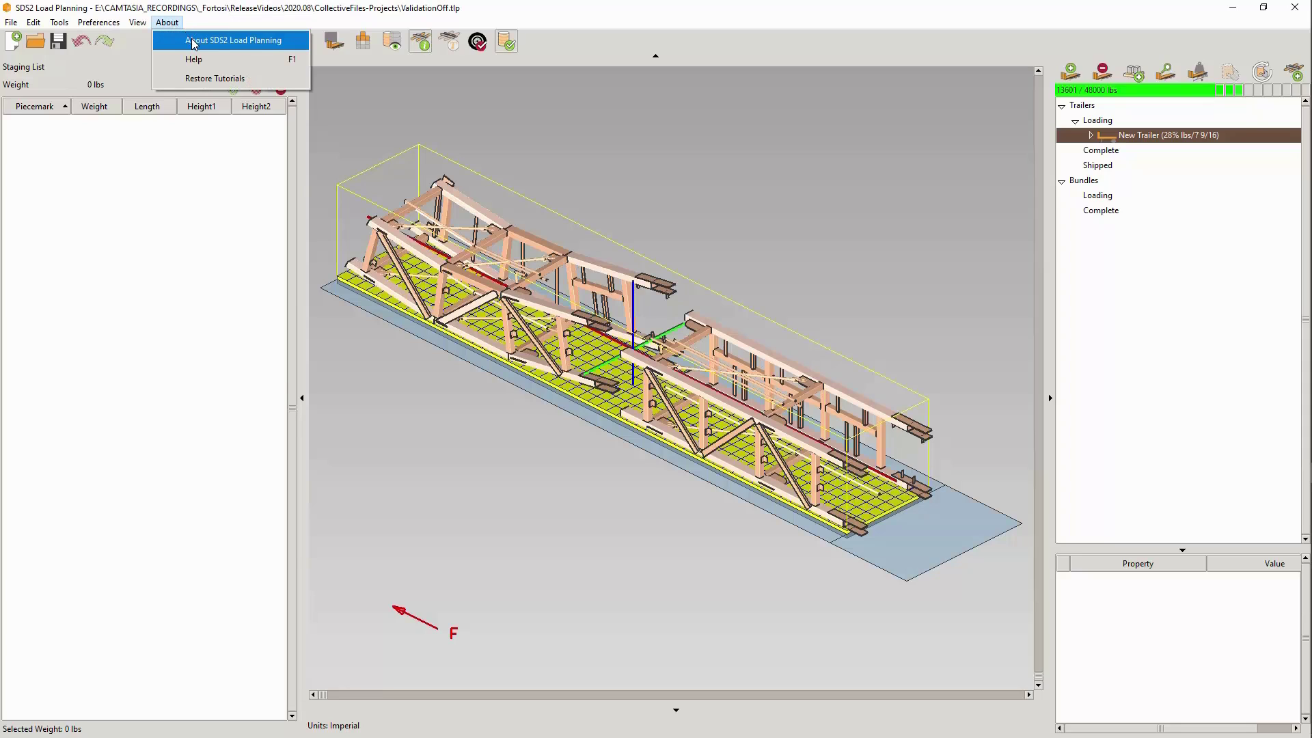
click(191, 41)
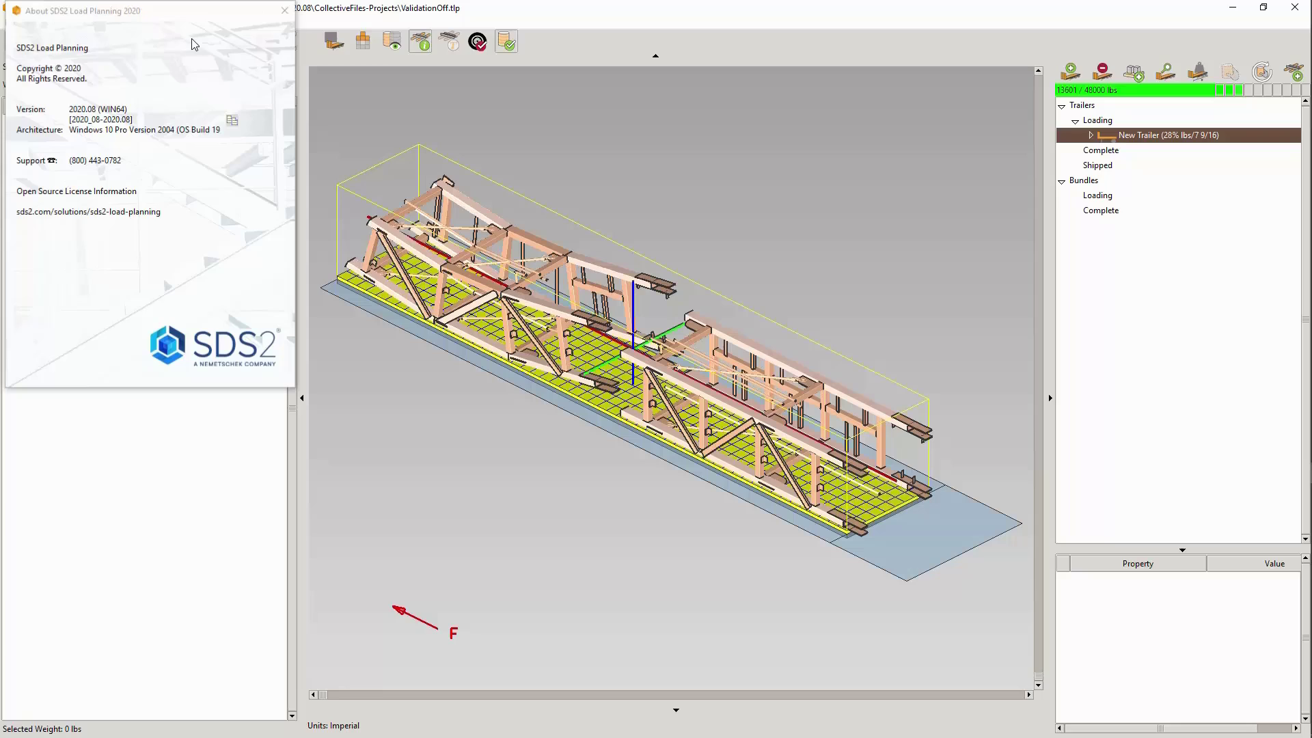
click(285, 11)
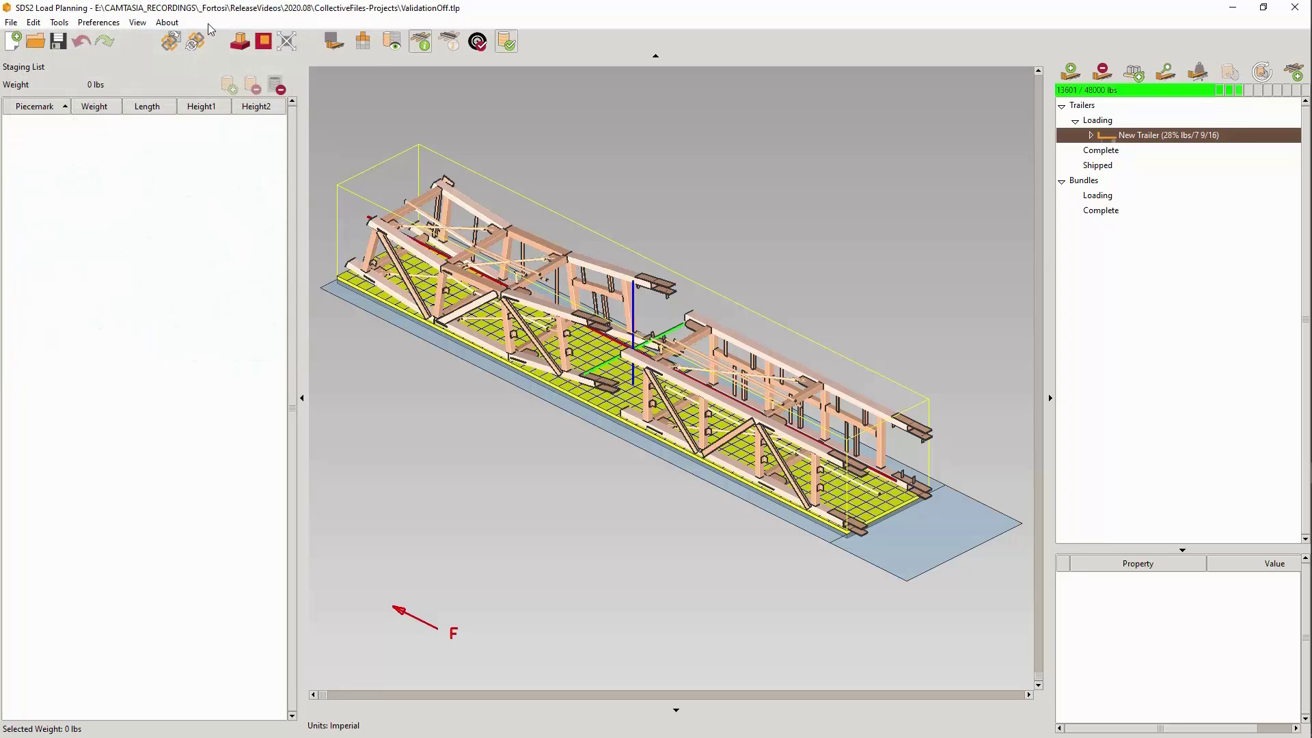
- Open the SDS2 Load Planning help in the browser and visit its home page and YouTube playlist links
click(167, 22)
click(213, 60)
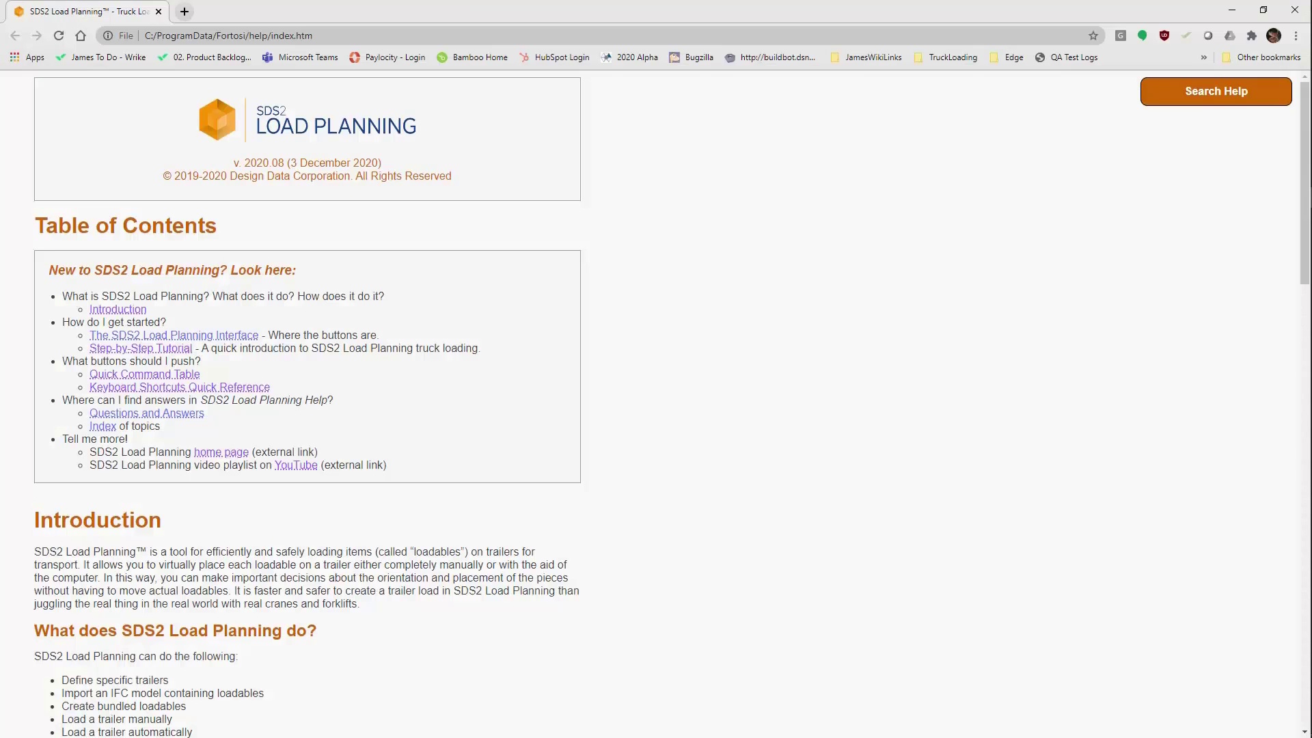
click(226, 456)
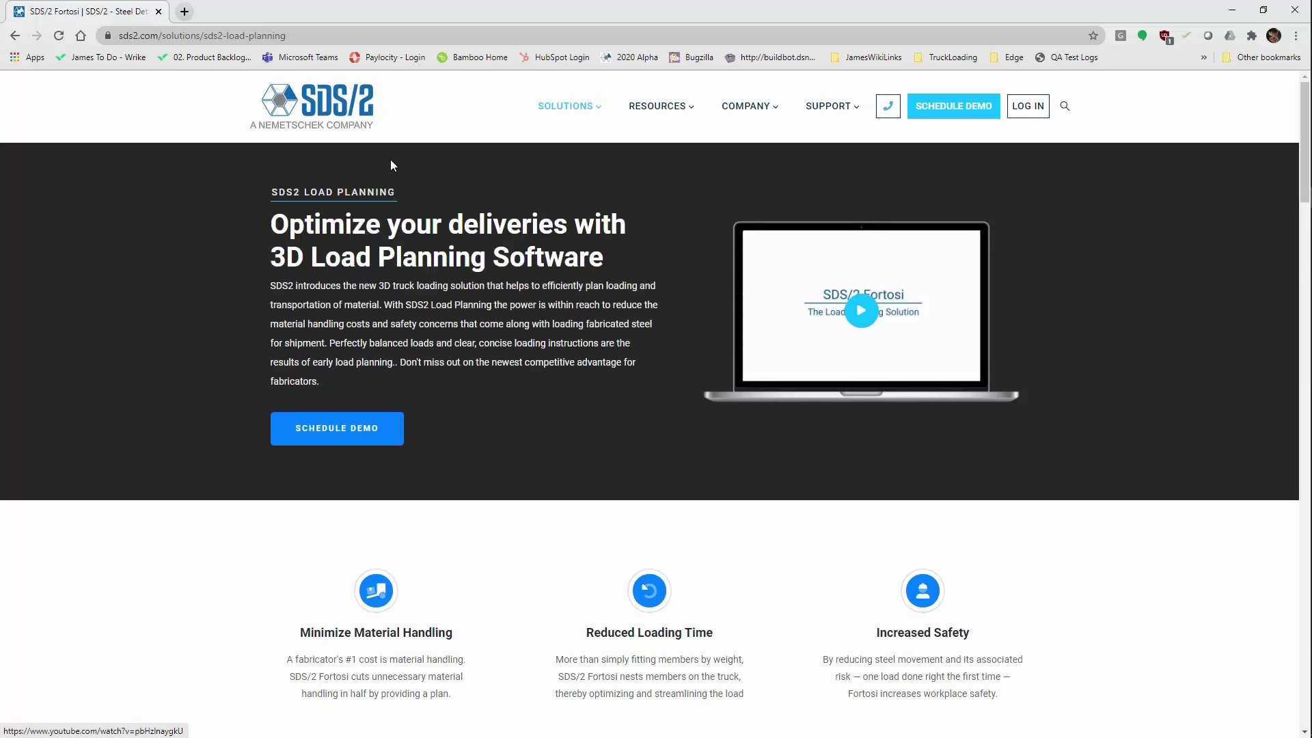
click(14, 34)
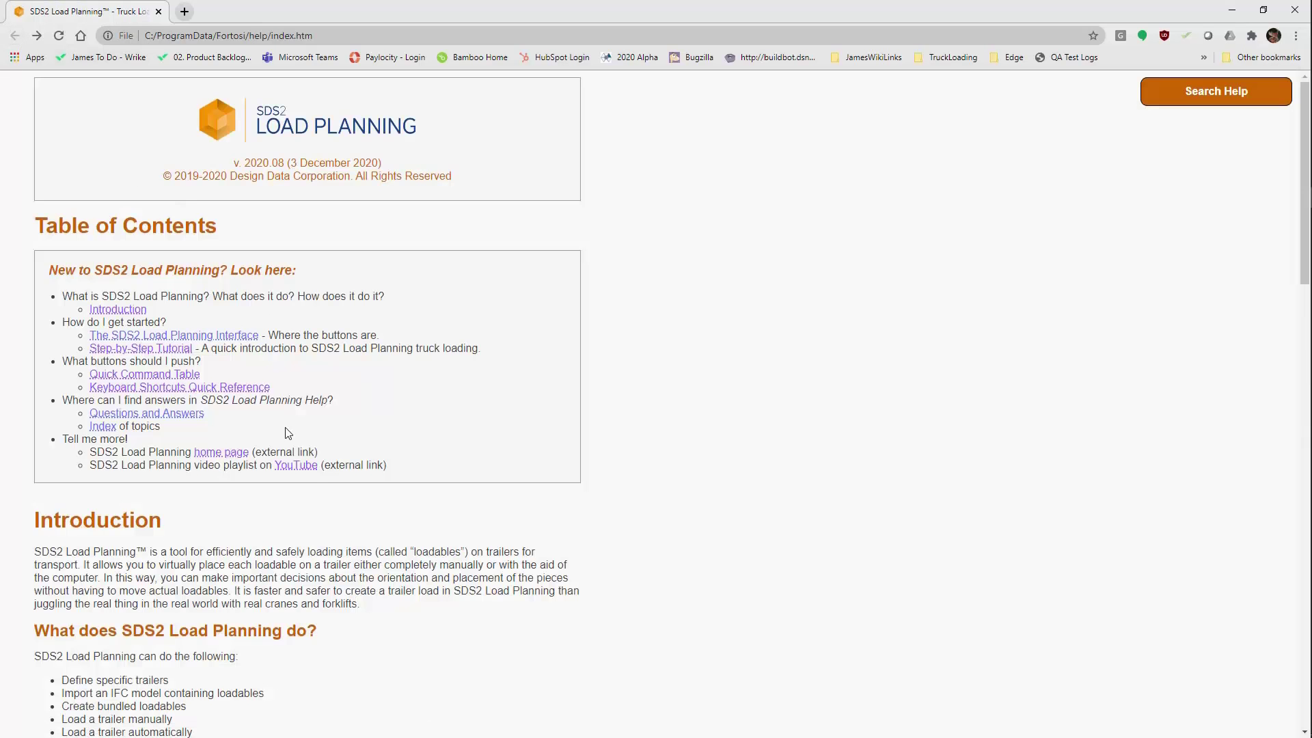
click(298, 467)
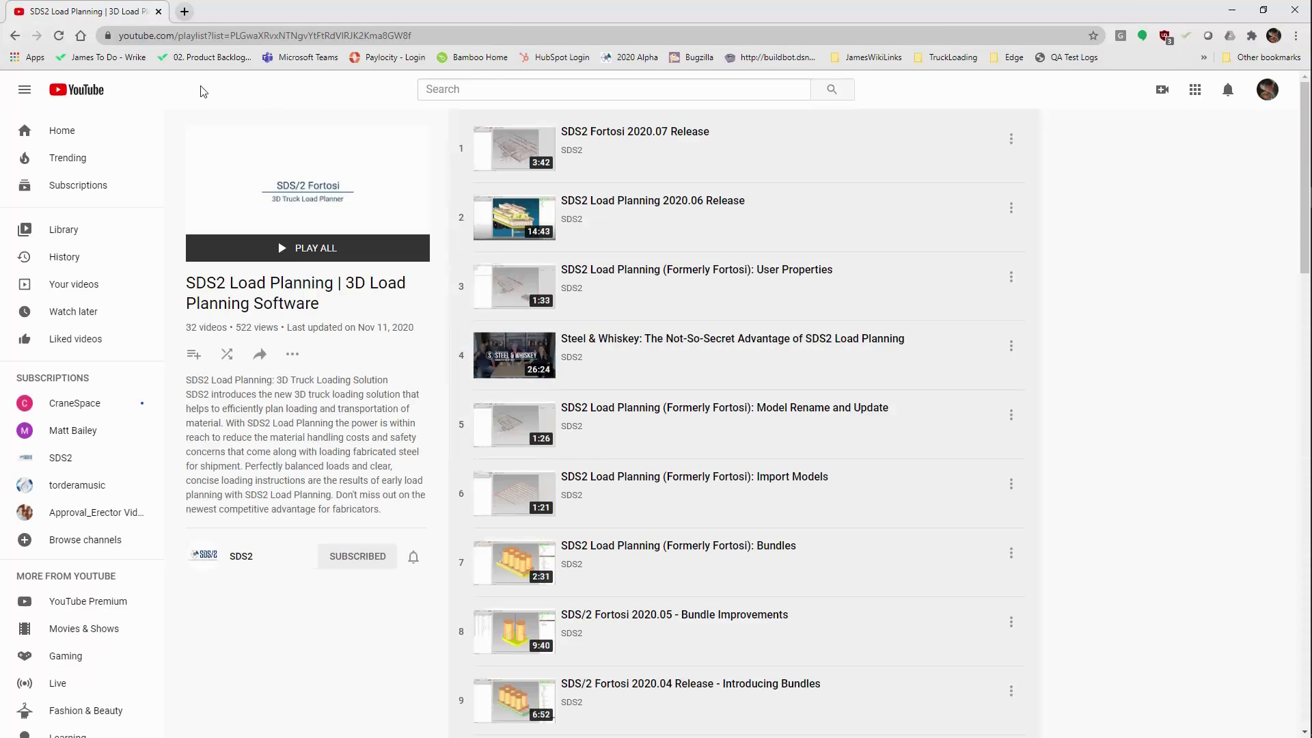
click(14, 35)
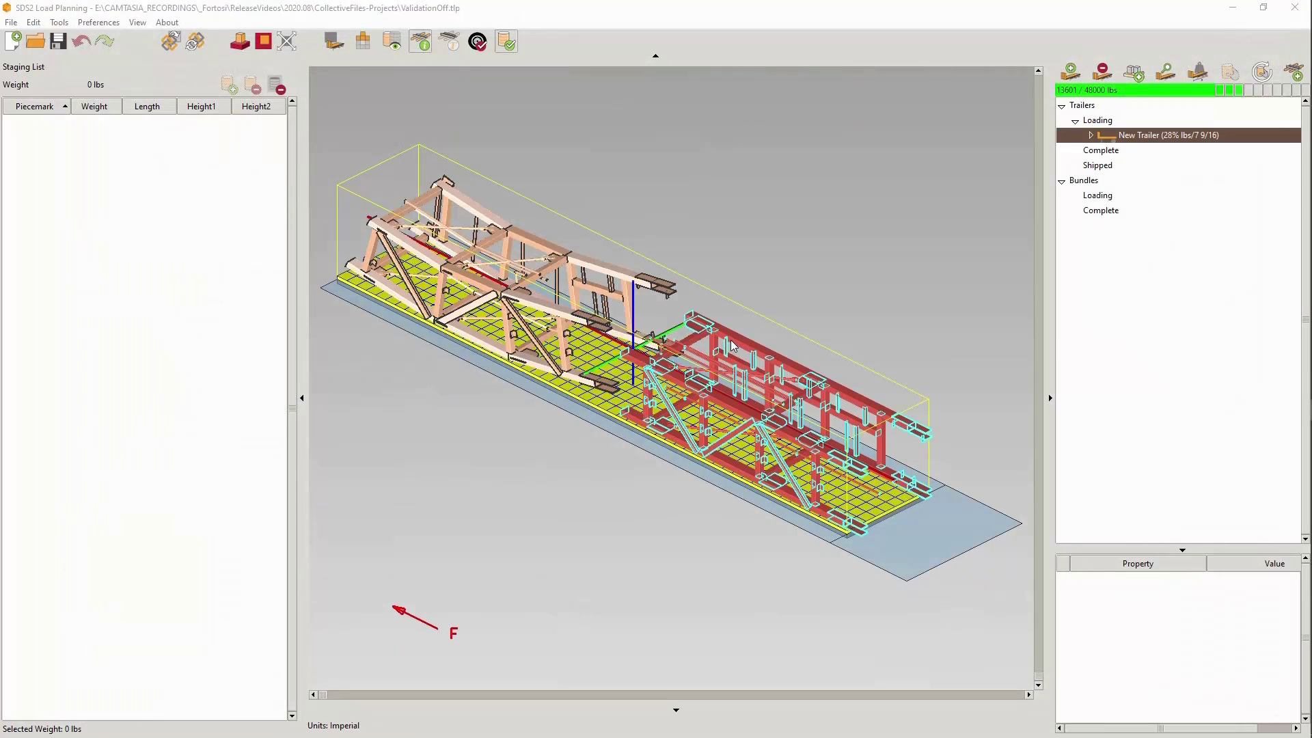
- Select the rear truss on the trailer and add its Cross_Section property from SDS2_General to the tool tip
mouse_move(731, 345)
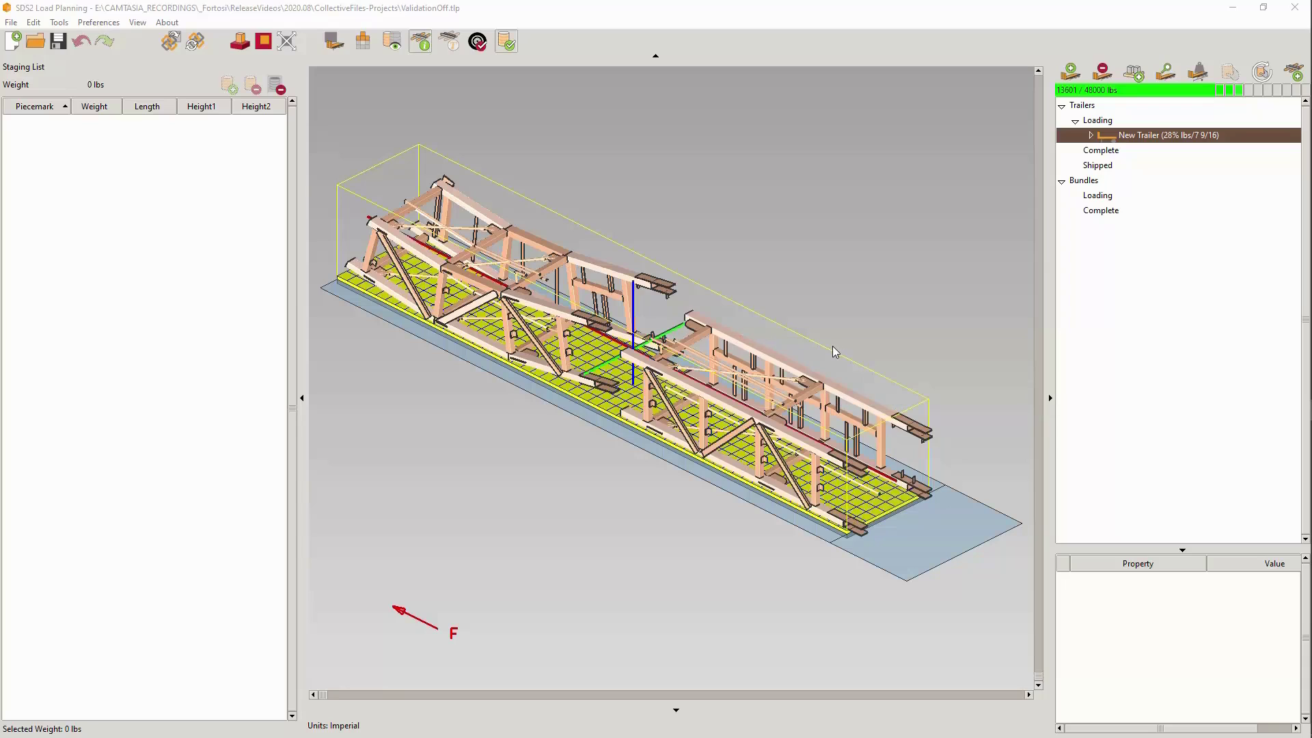
click(781, 356)
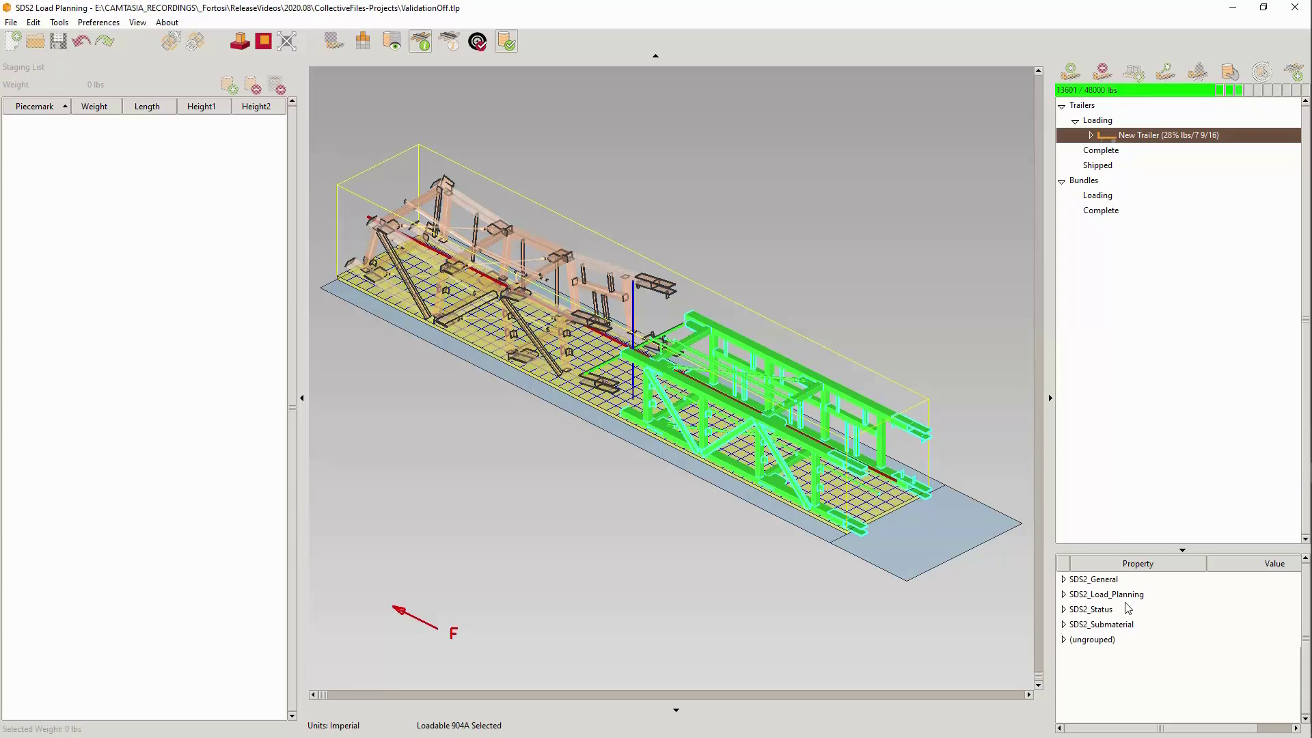
click(1063, 580)
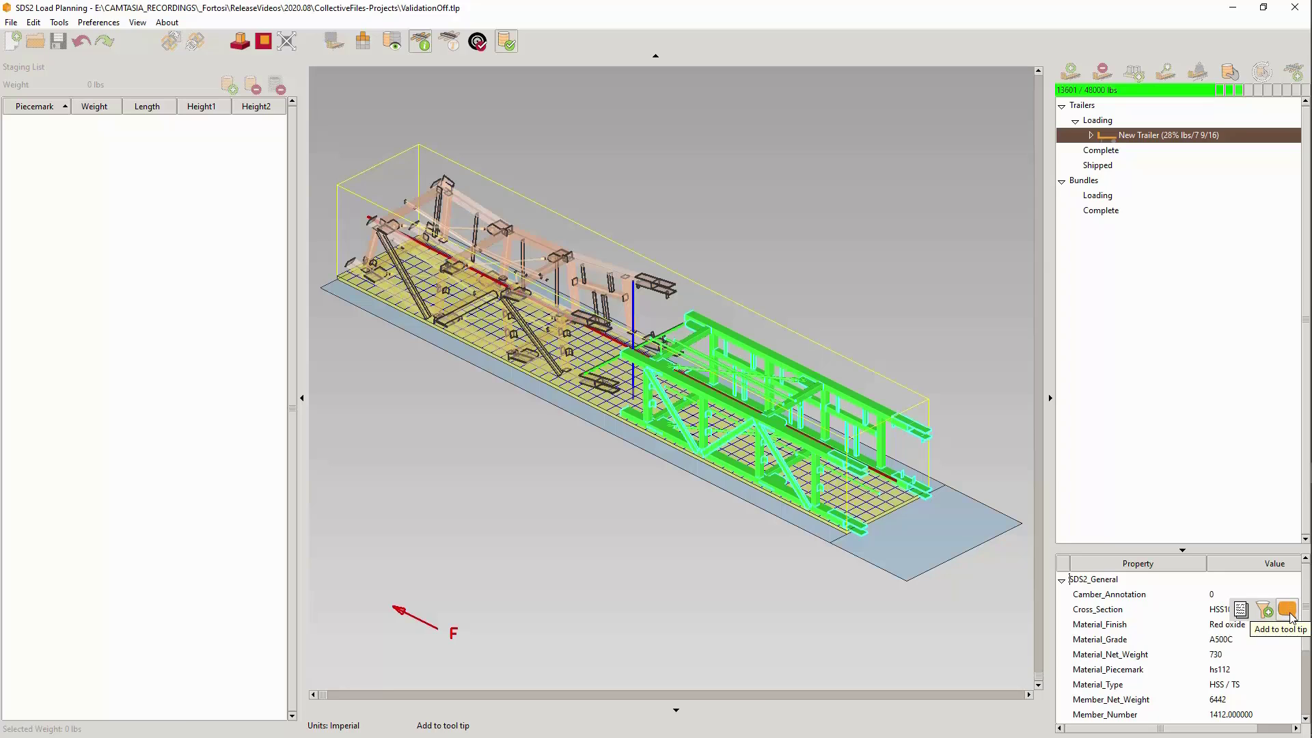
click(1289, 614)
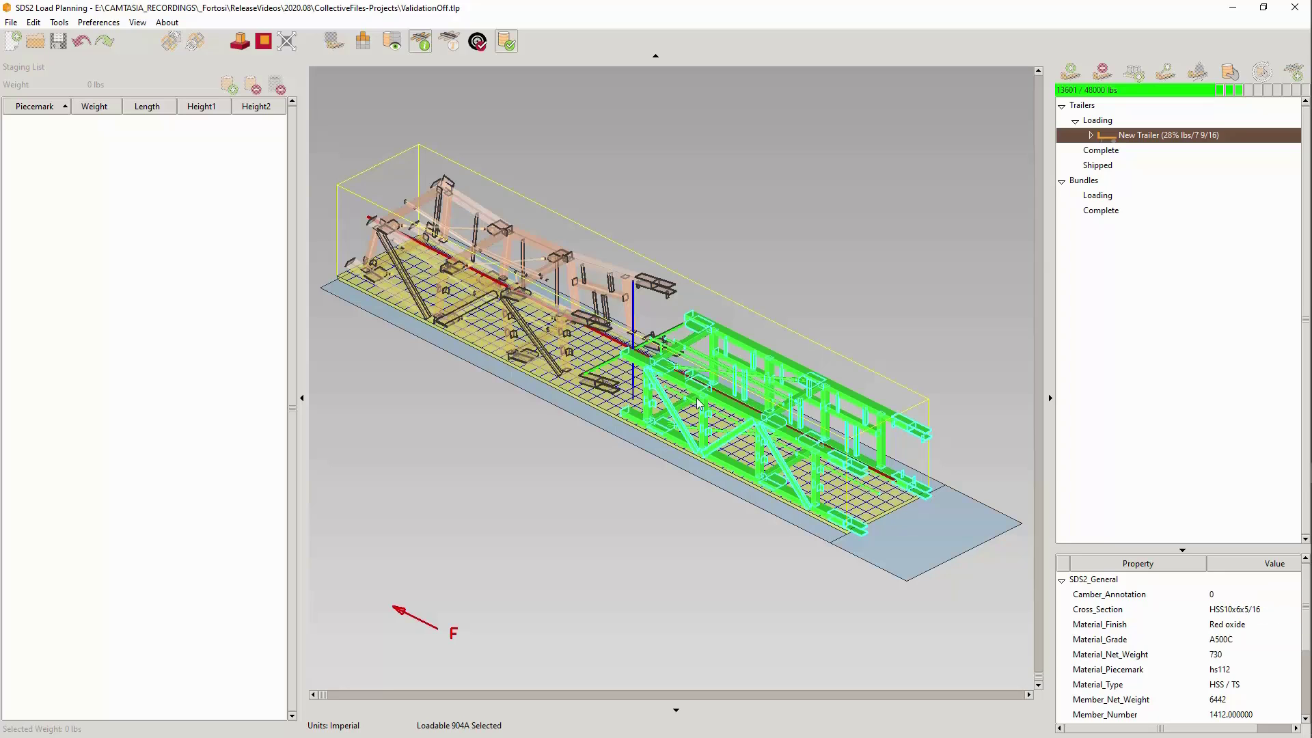
mouse_move(773, 360)
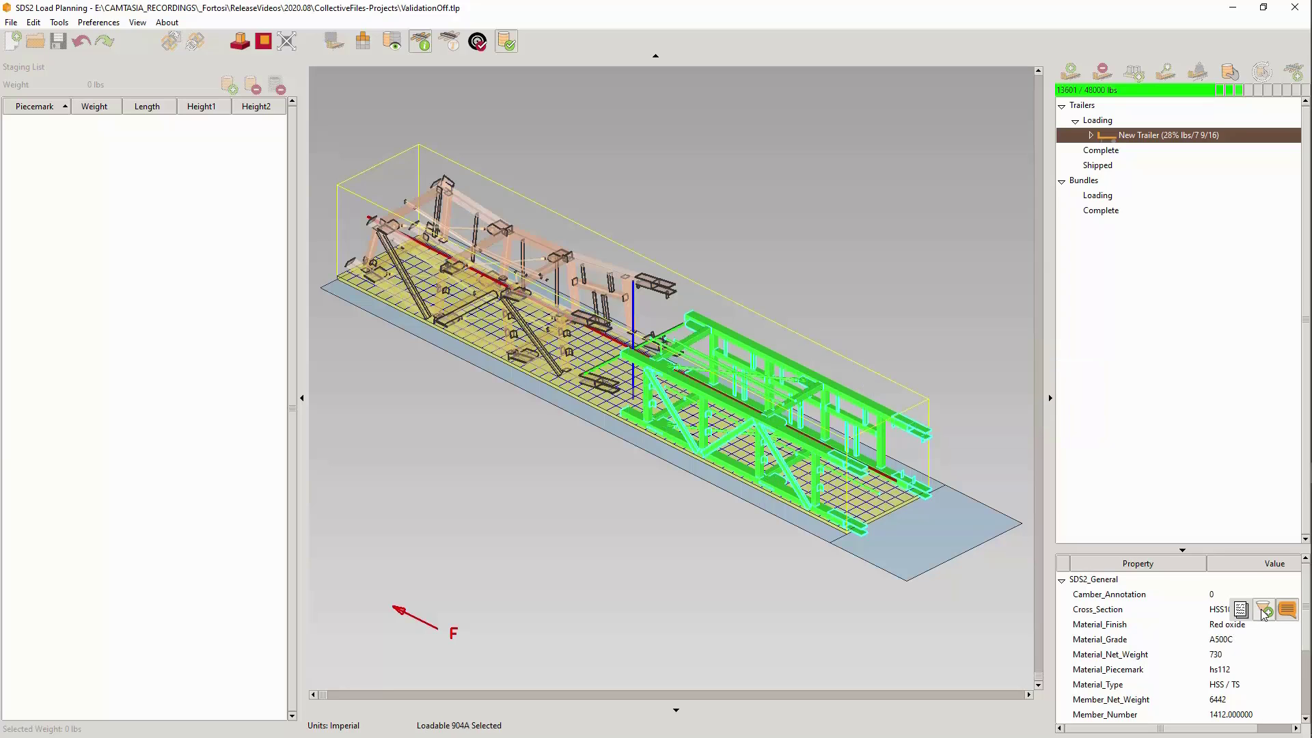
- Remove the Cross_Section property from the tool tip and deselect the truss
click(1289, 614)
click(768, 269)
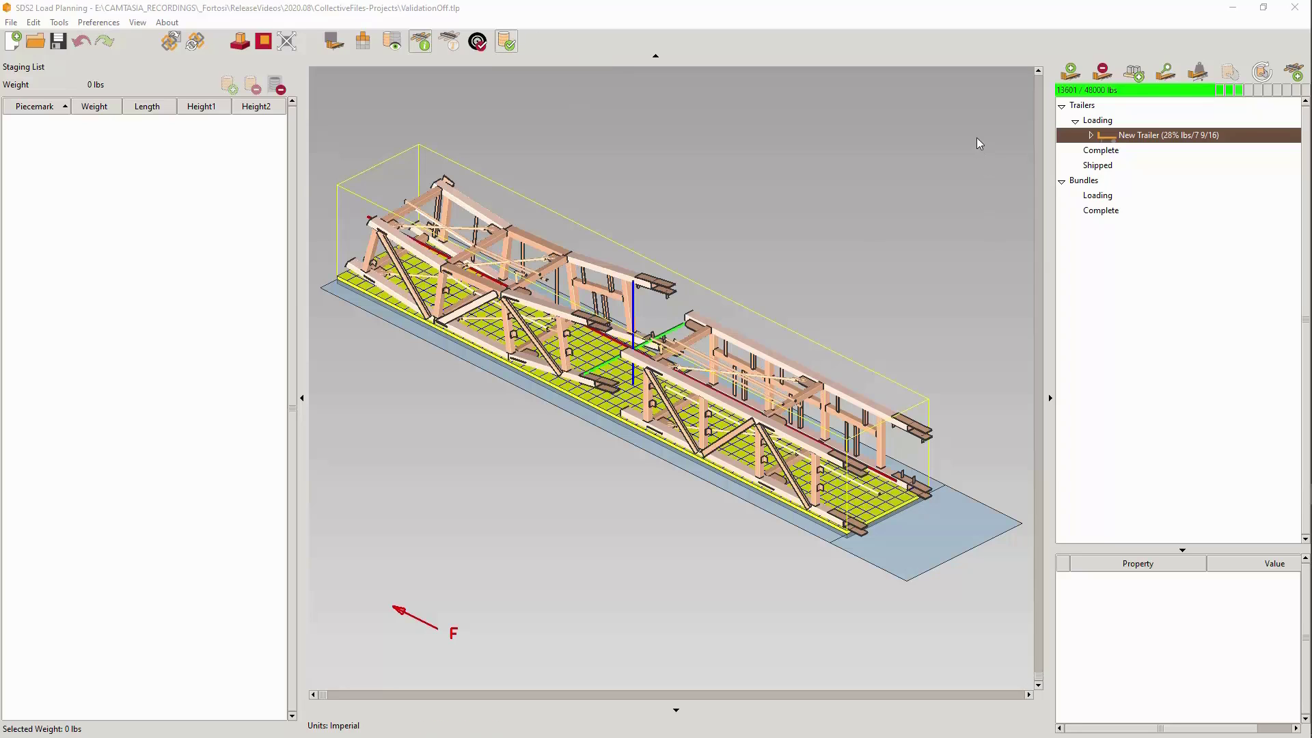
- Select both trusses on the trailer, move them off their current placement, and turn off validation
drag(977, 144, 326, 528)
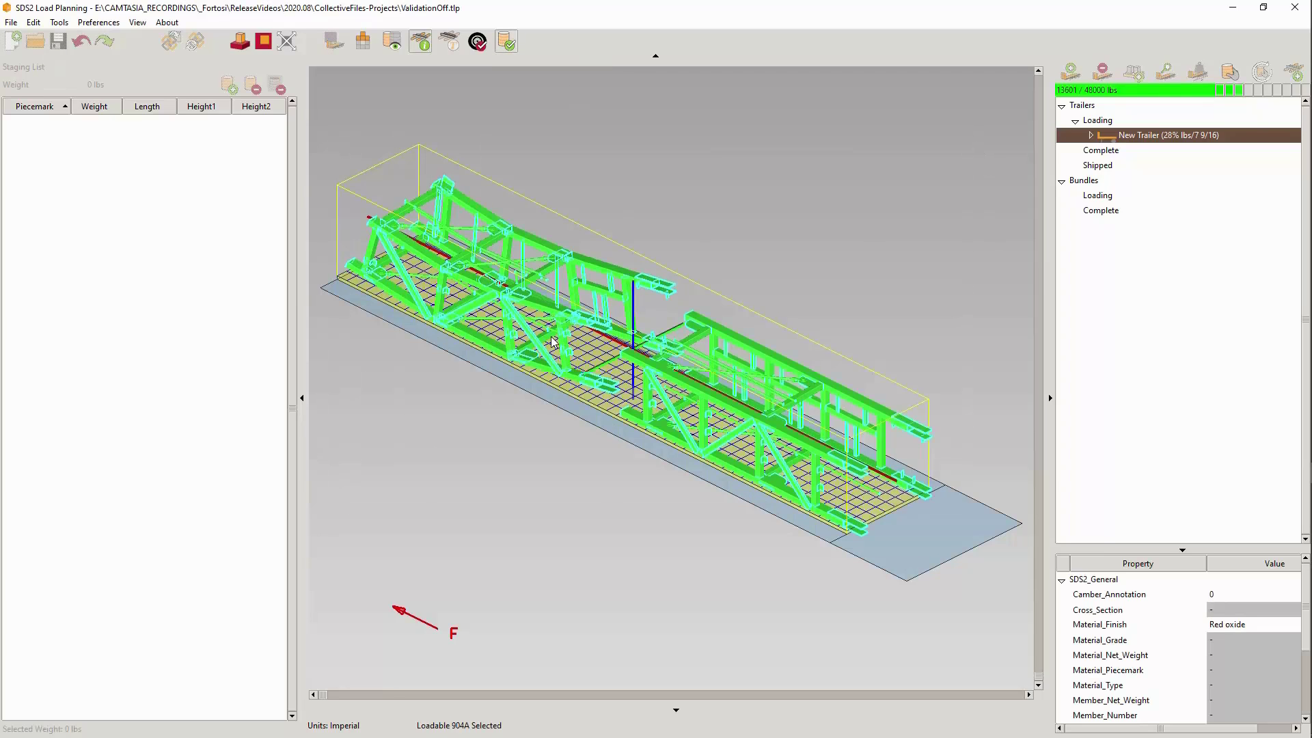
drag(553, 341, 581, 337)
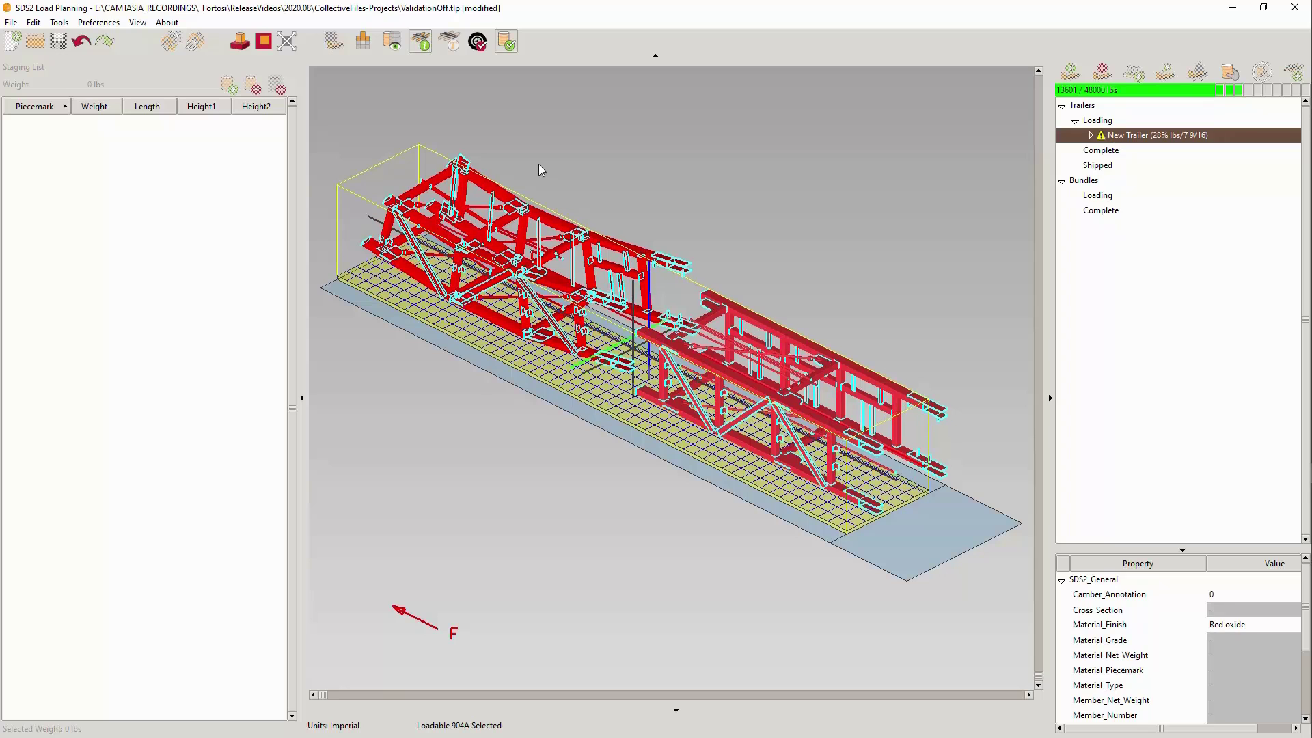
click(507, 42)
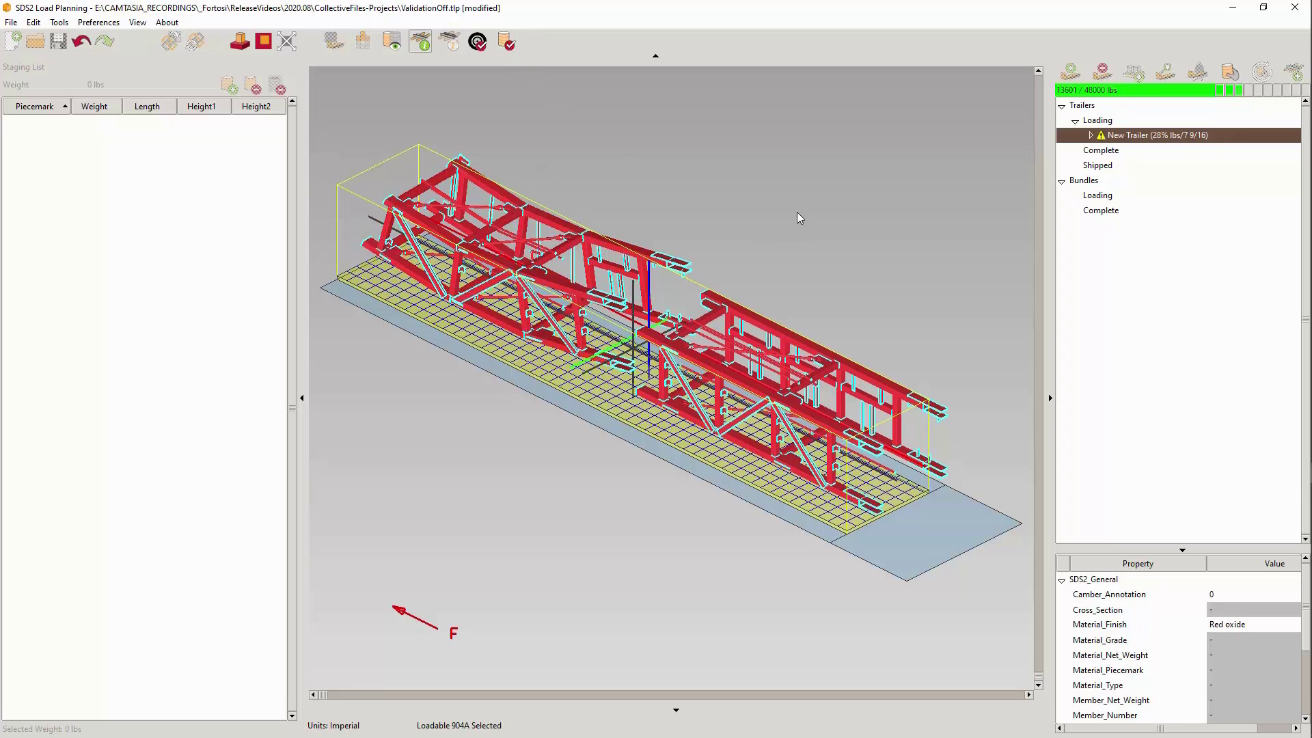
- Reposition both trusses on the trailer deck with validation off
drag(781, 210, 490, 367)
drag(562, 305, 559, 321)
drag(751, 207, 475, 489)
drag(527, 361, 571, 323)
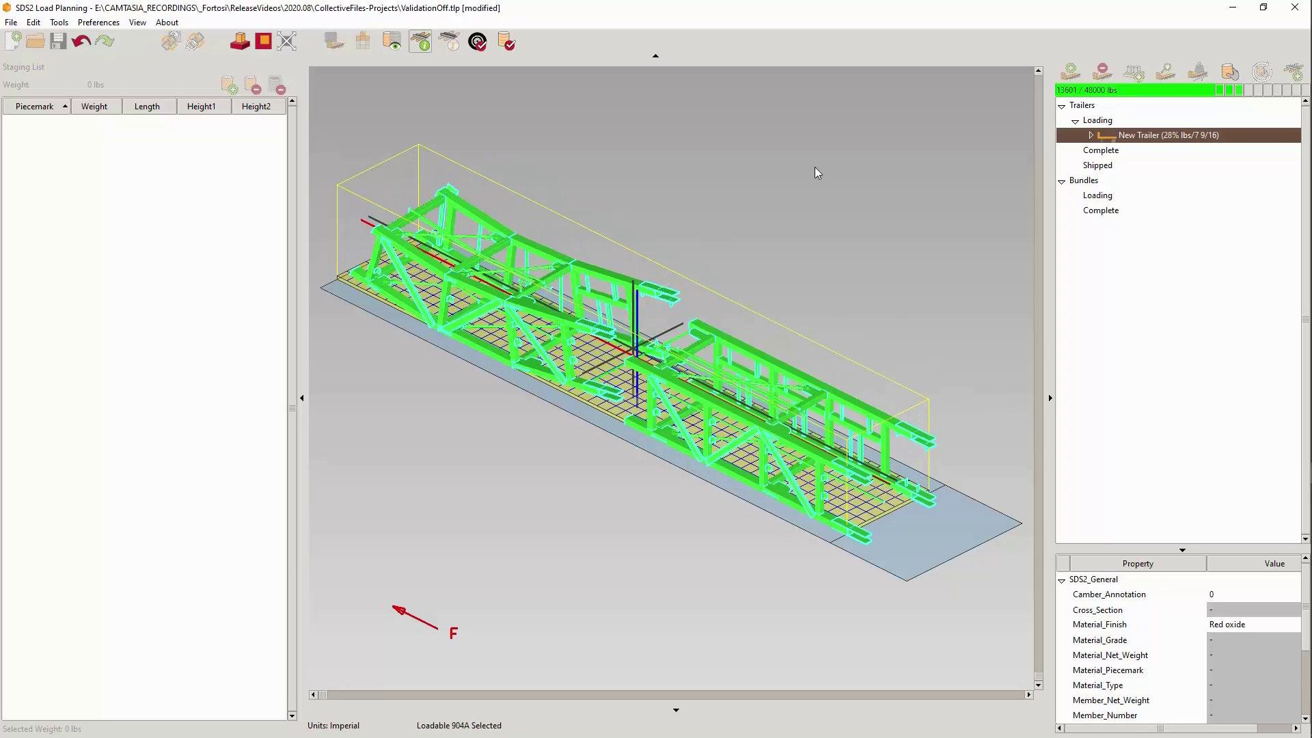
- Turn validation back on and clear the selection of the trusses
click(506, 41)
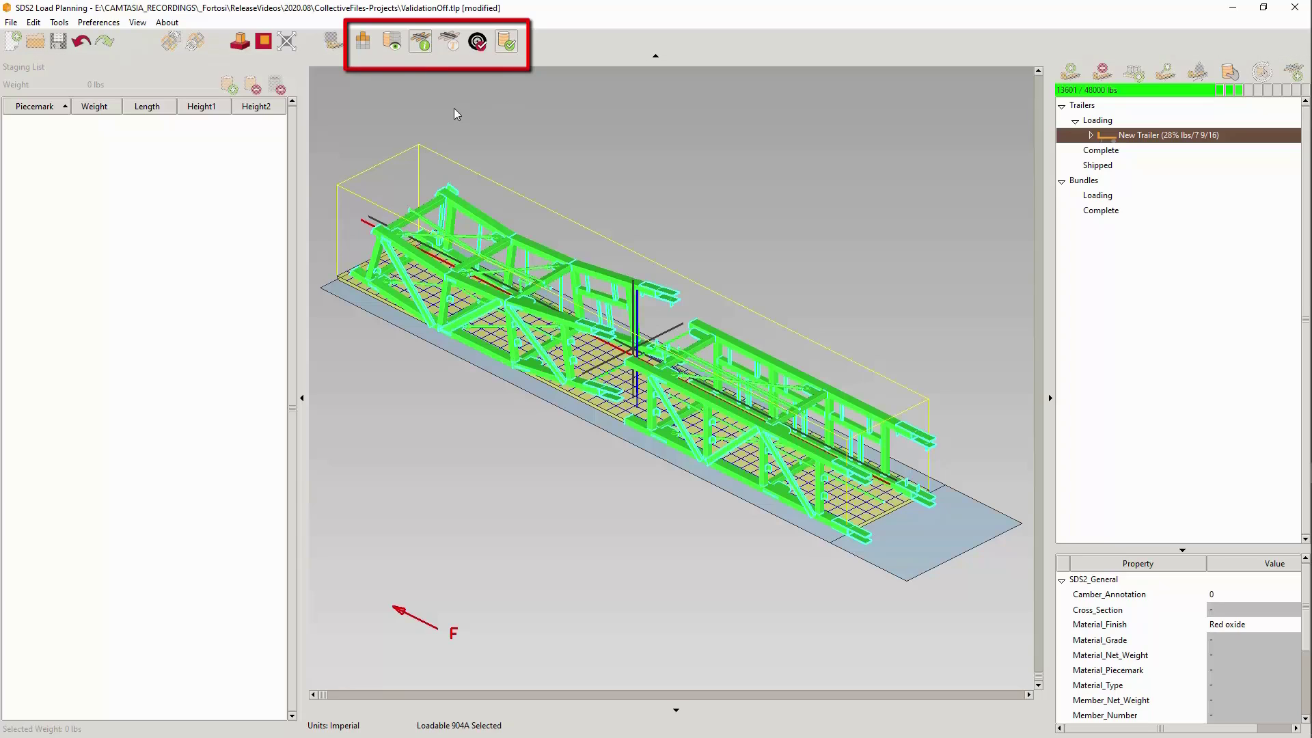
click(510, 44)
click(507, 41)
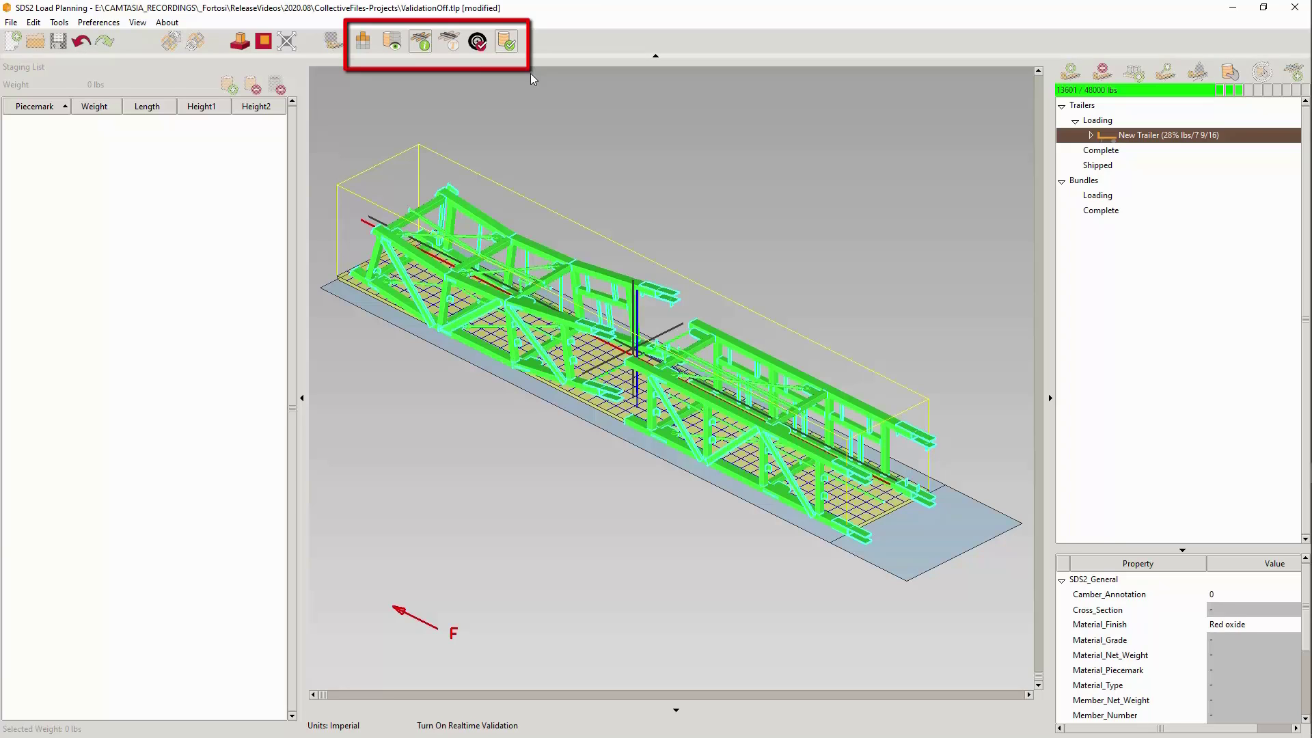
click(810, 255)
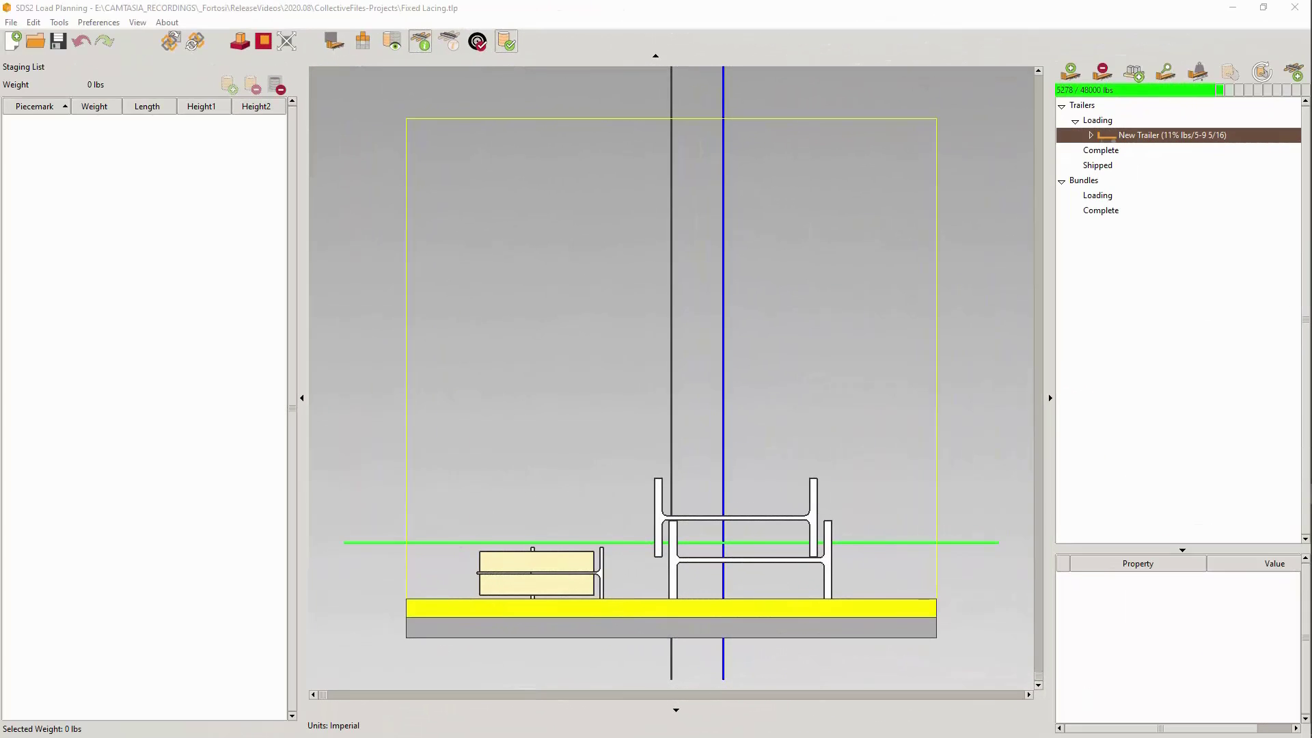
- In the Fixed Lacing project, toggle lacing for beam B_8, move it on the deck, and select the loaded beams
click(535, 571)
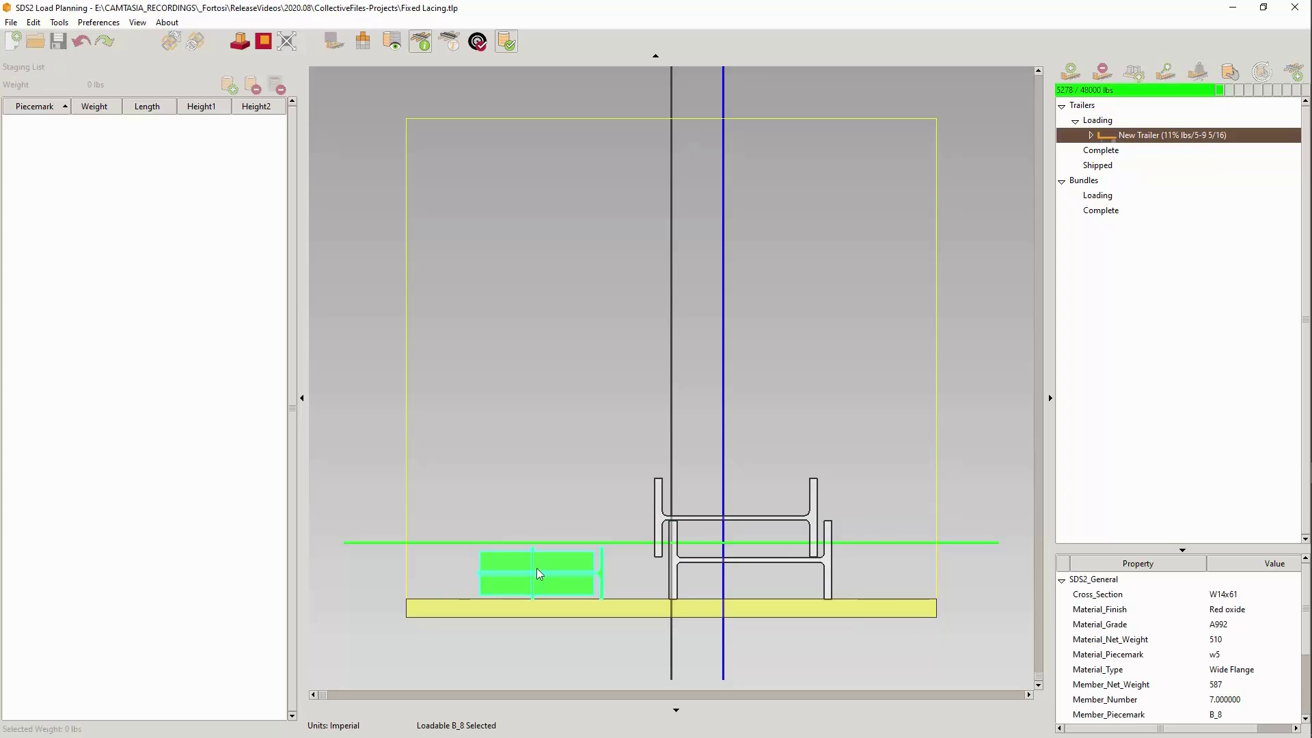
click(362, 41)
drag(549, 586, 574, 542)
drag(858, 444, 511, 569)
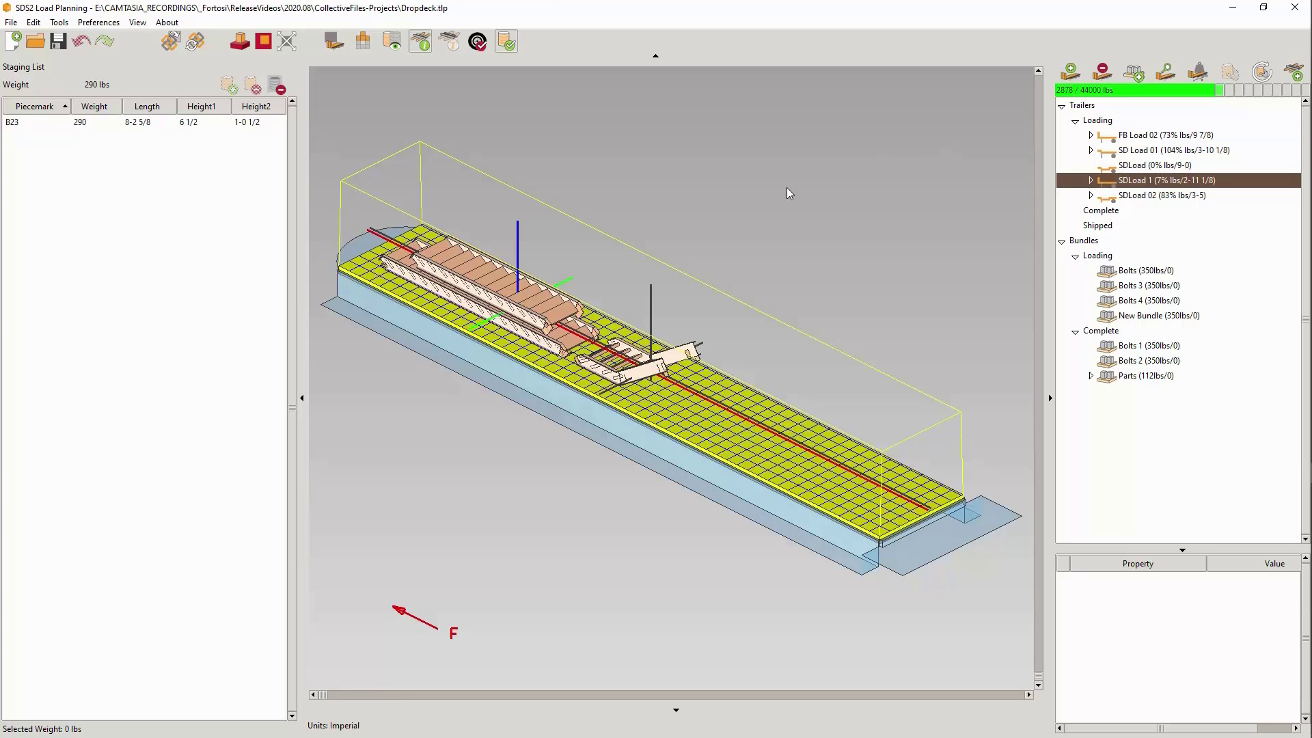
- In the Dropdeck project, shift all the stair pieces on SDLoad 1 slightly toward the trailer's rear and deselect them
drag(789, 187, 379, 403)
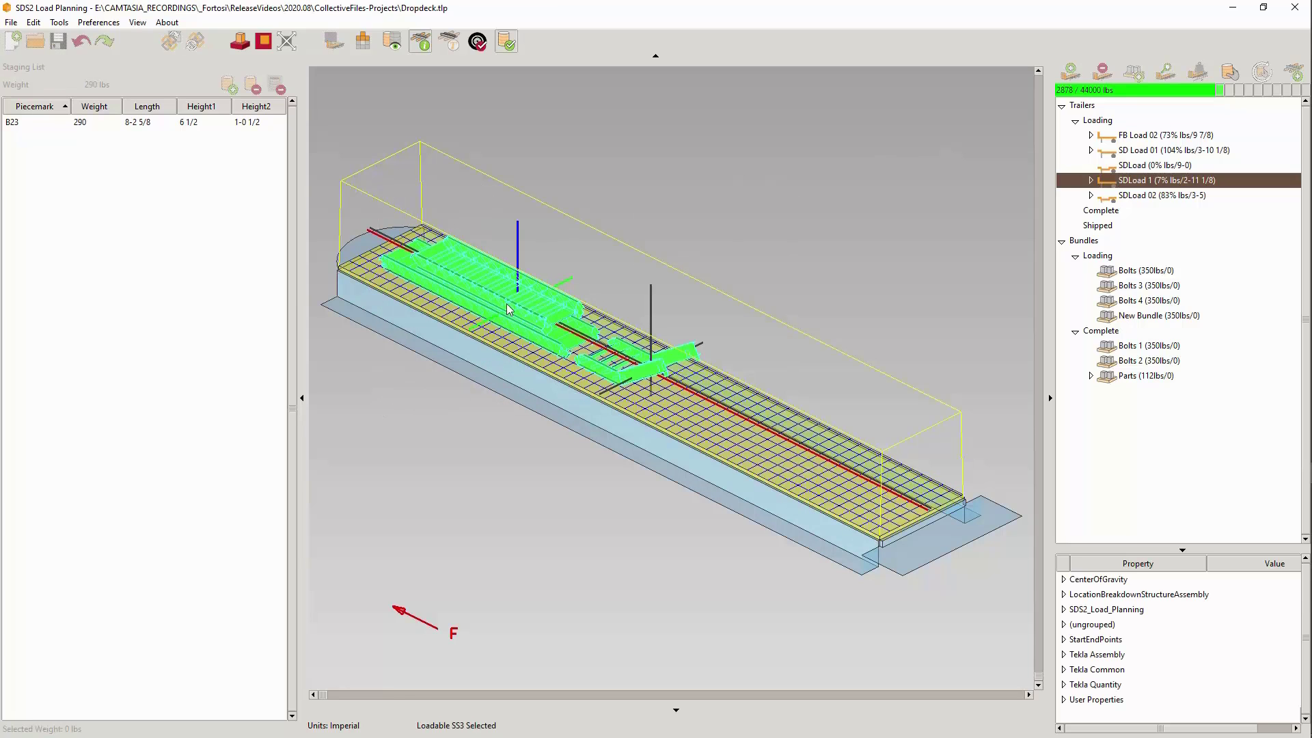
mouse_move(506, 307)
mouse_down()
mouse_move(586, 337)
mouse_move(526, 317)
mouse_up()
scroll(526, 317, up, 5)
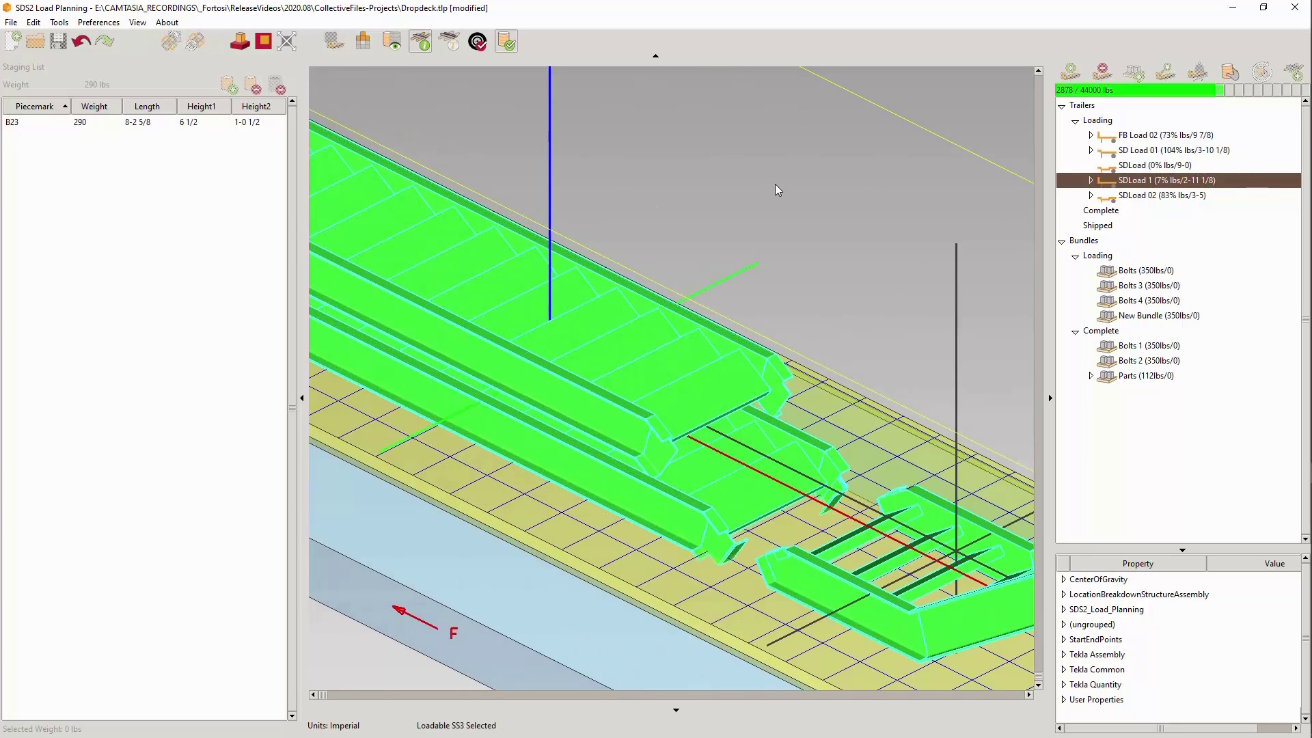
click(775, 183)
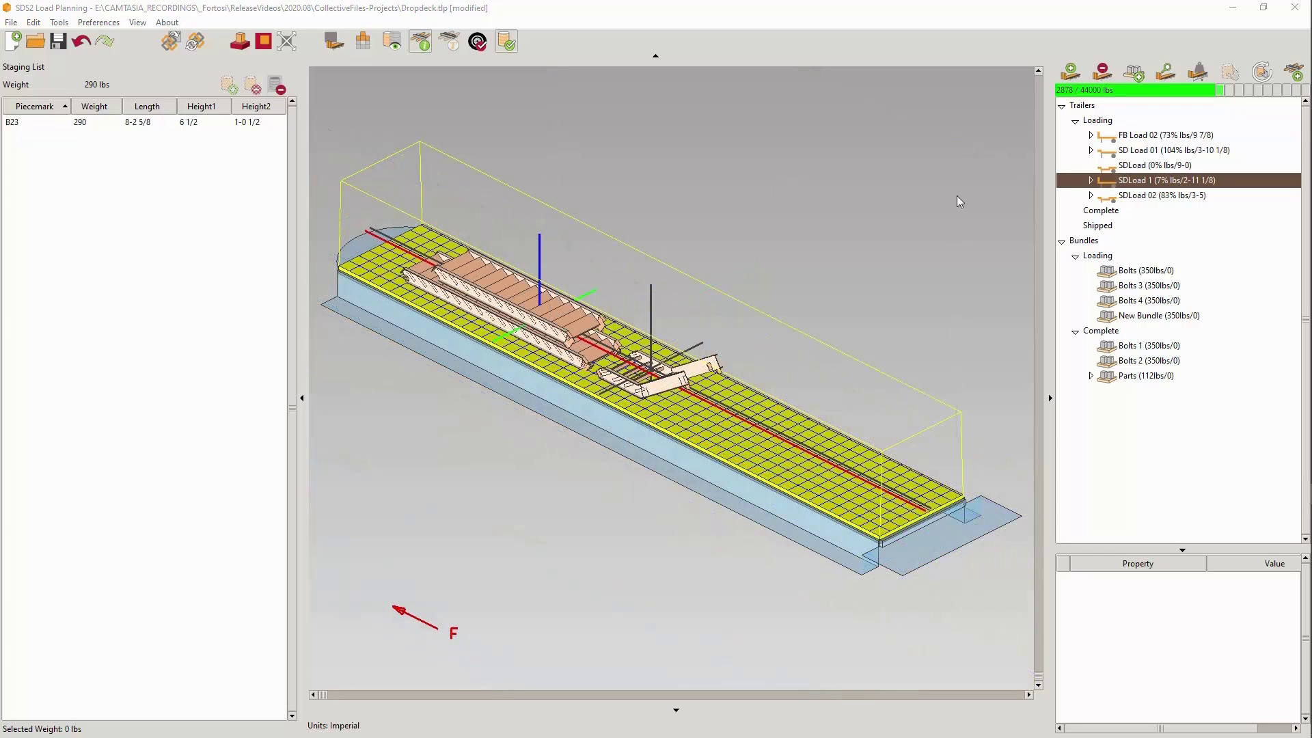
- Show the clipped load view and pull its rear and front clipping faces in close to the loaded stairs
right_click(851, 198)
click(877, 205)
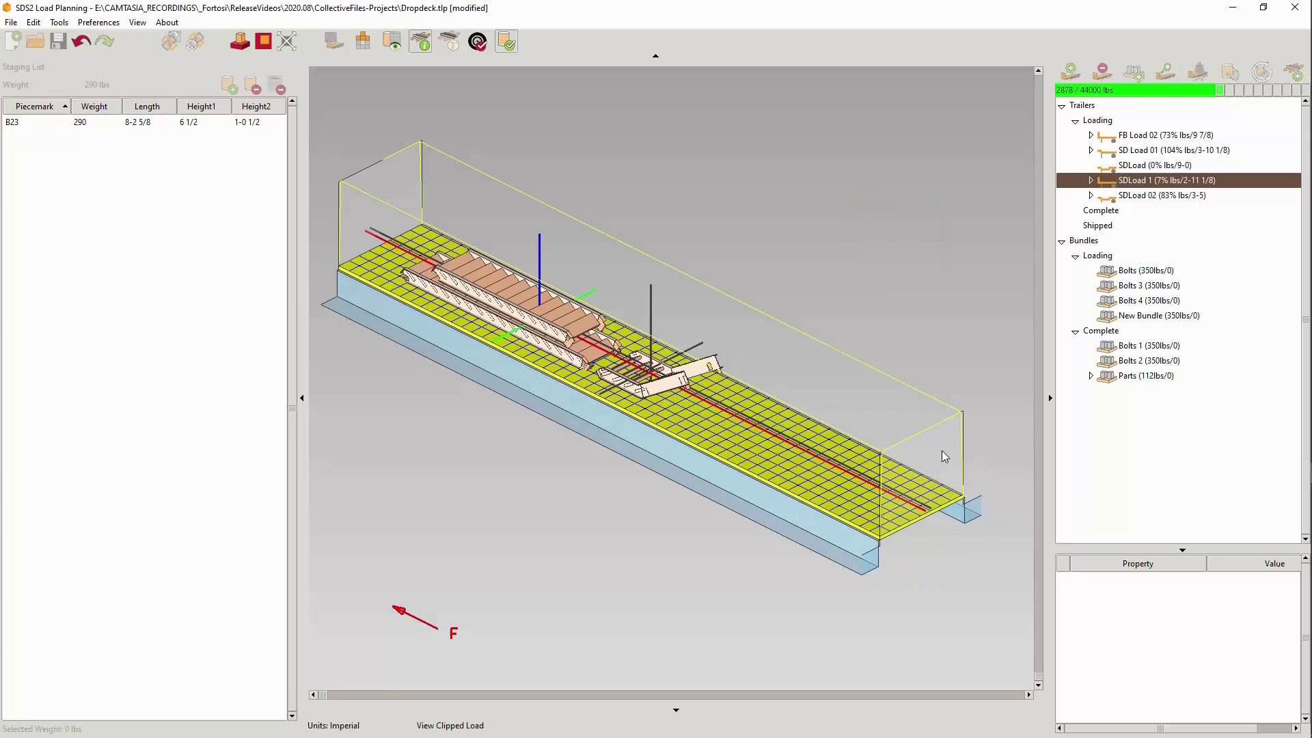
drag(932, 484, 696, 405)
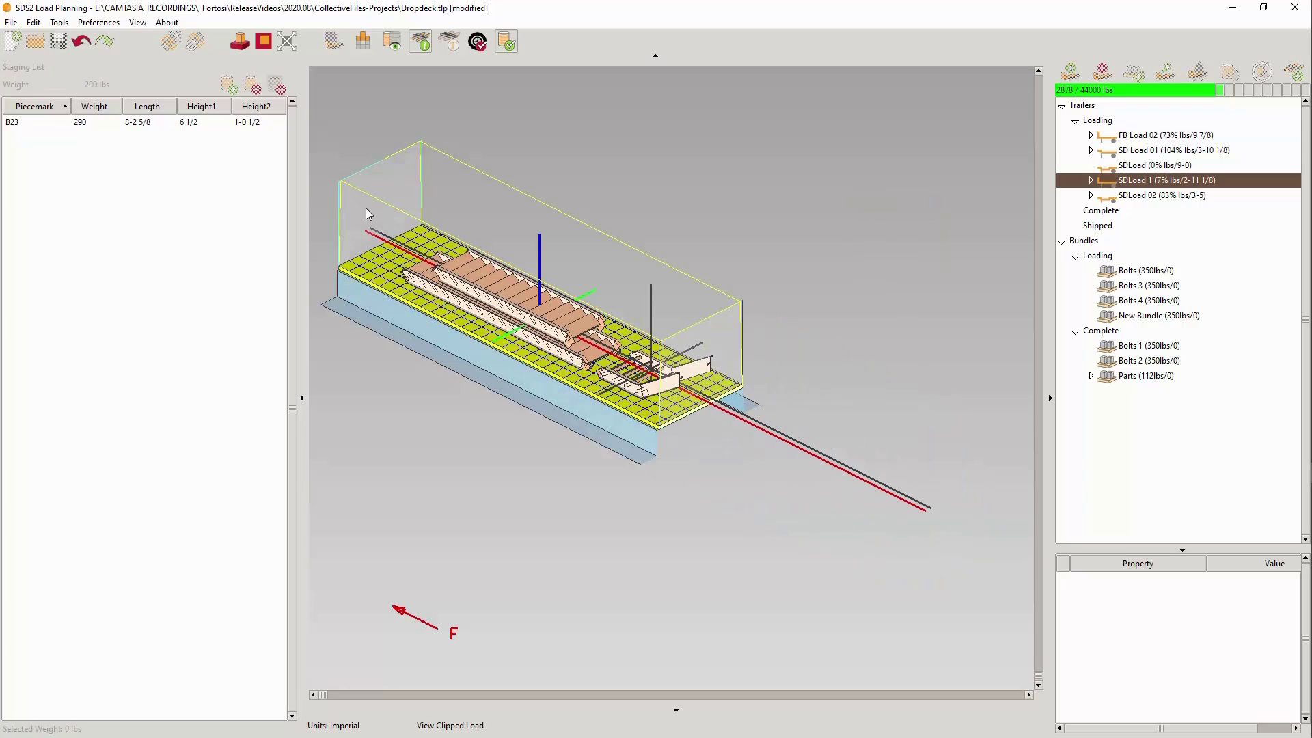
drag(366, 209, 424, 263)
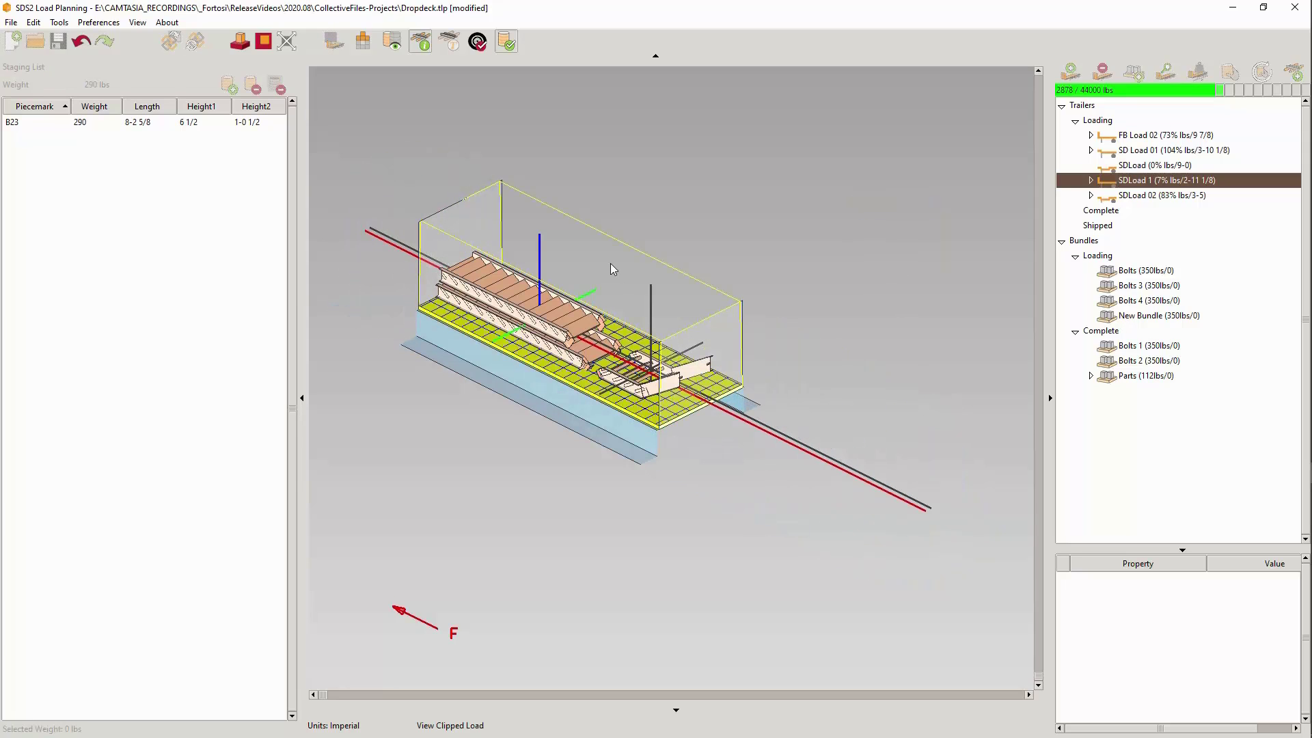
- Select the loaded stairs within the clipped view and clear the selection
click(541, 420)
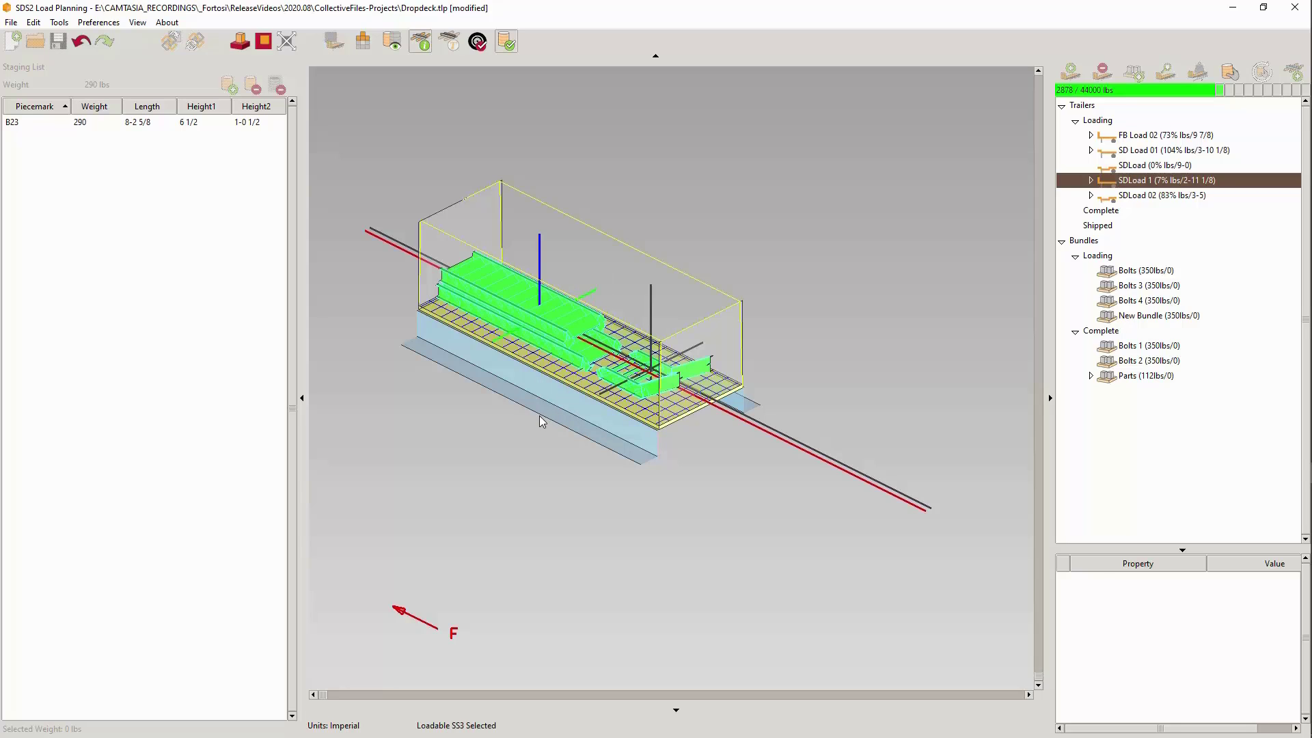
click(746, 162)
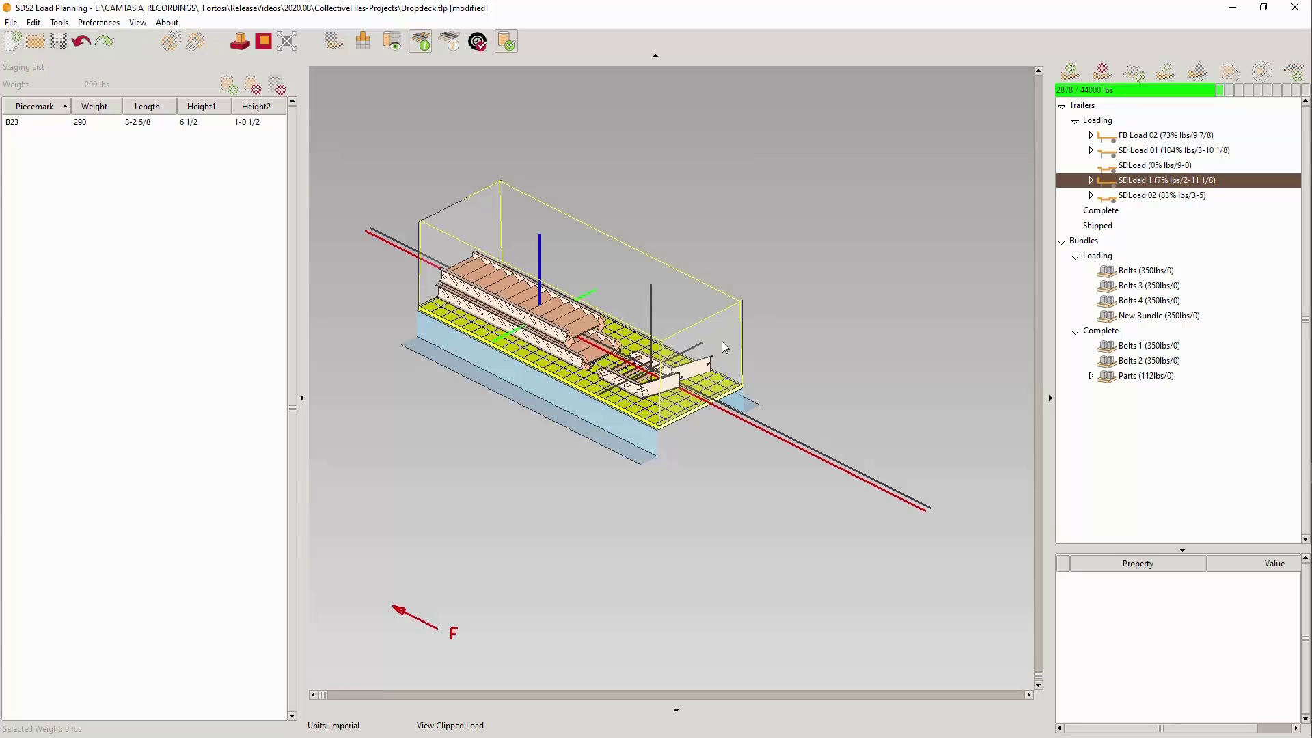
drag(770, 285, 588, 414)
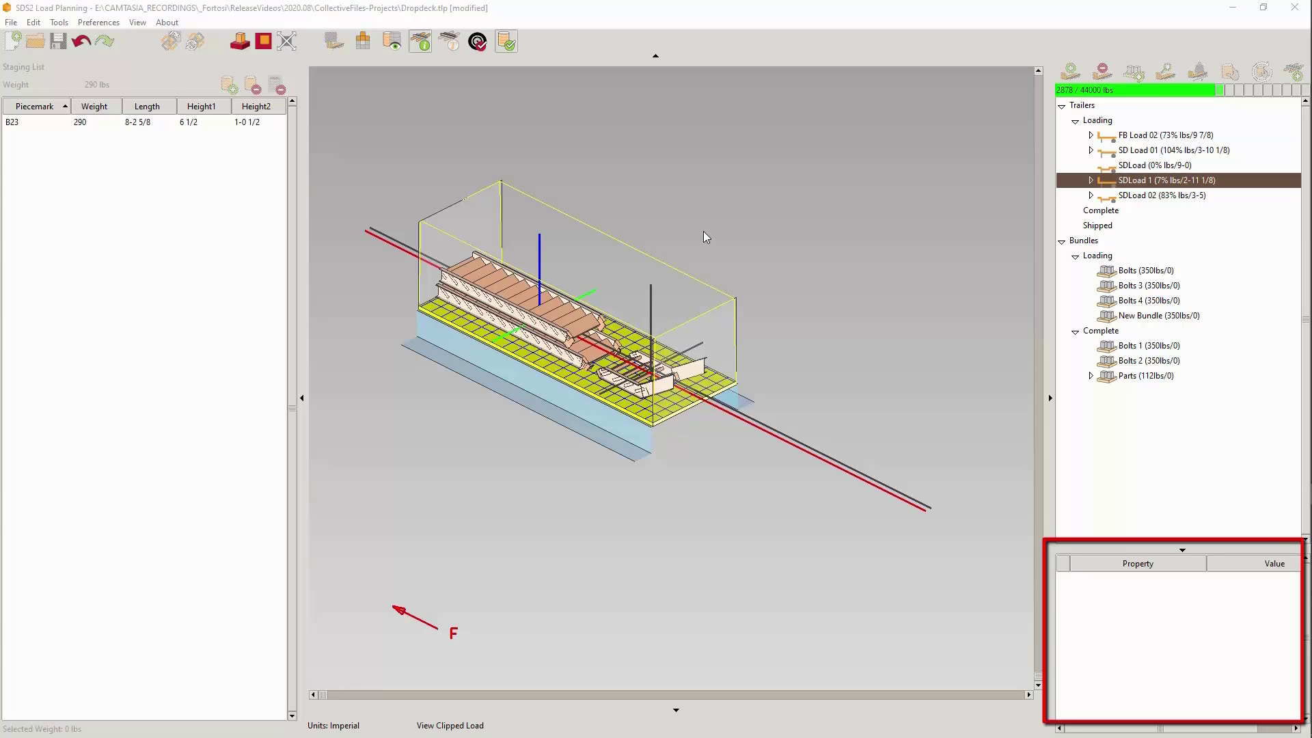
- Examine the SDS2_Load_Planning properties of all the loaded stairs, collapsing and restoring the property list
drag(668, 244, 533, 403)
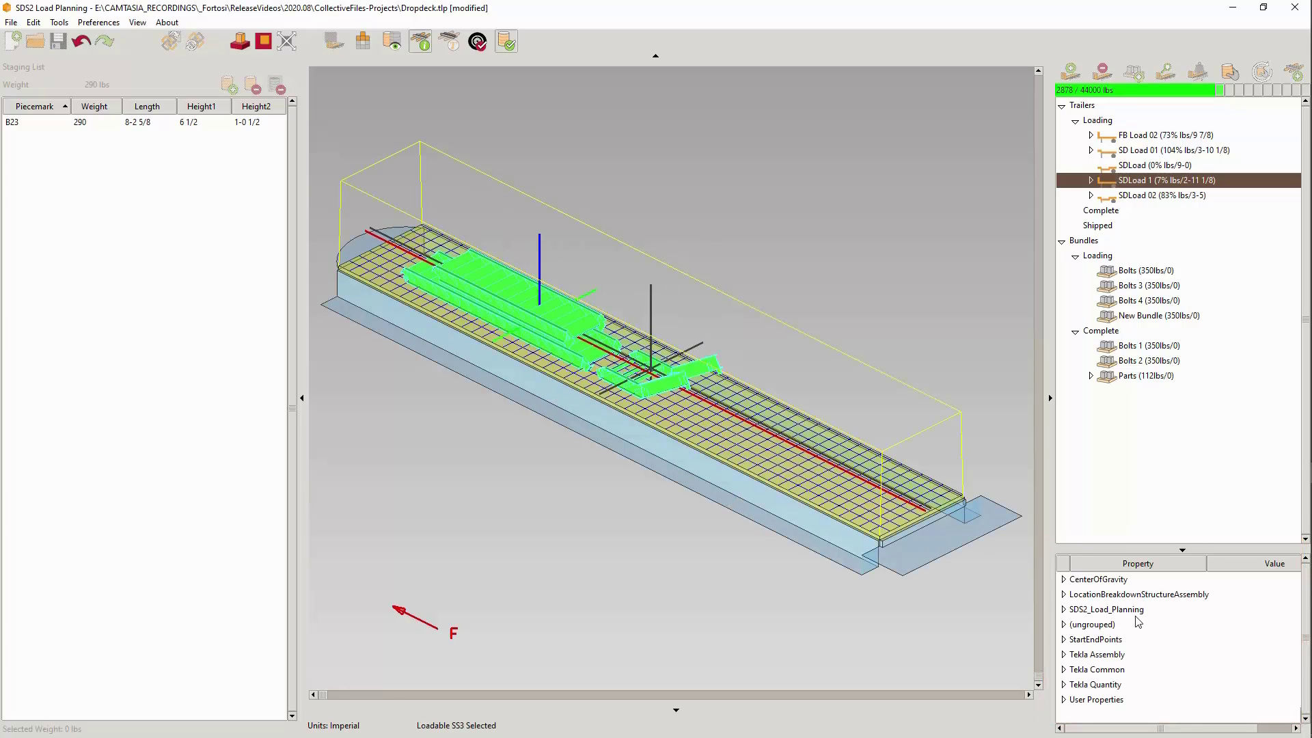
click(1063, 608)
mouse_move(1221, 645)
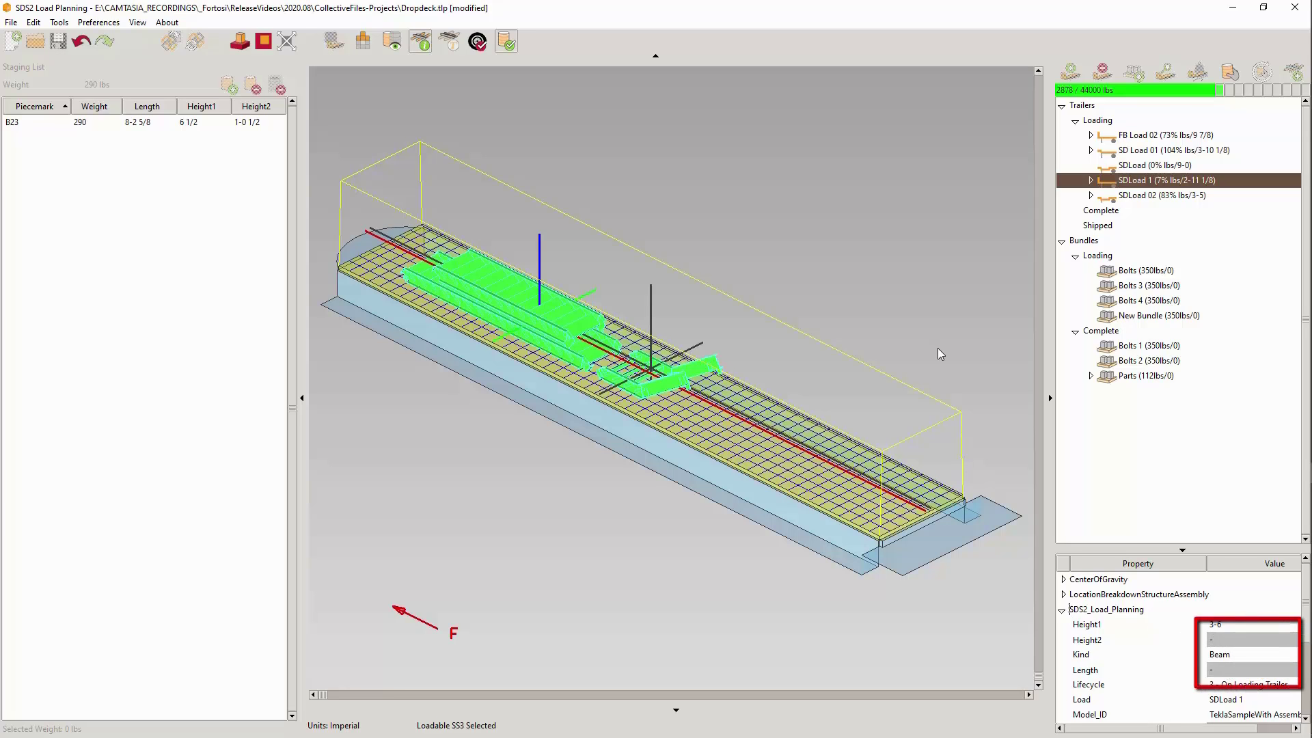
click(1183, 549)
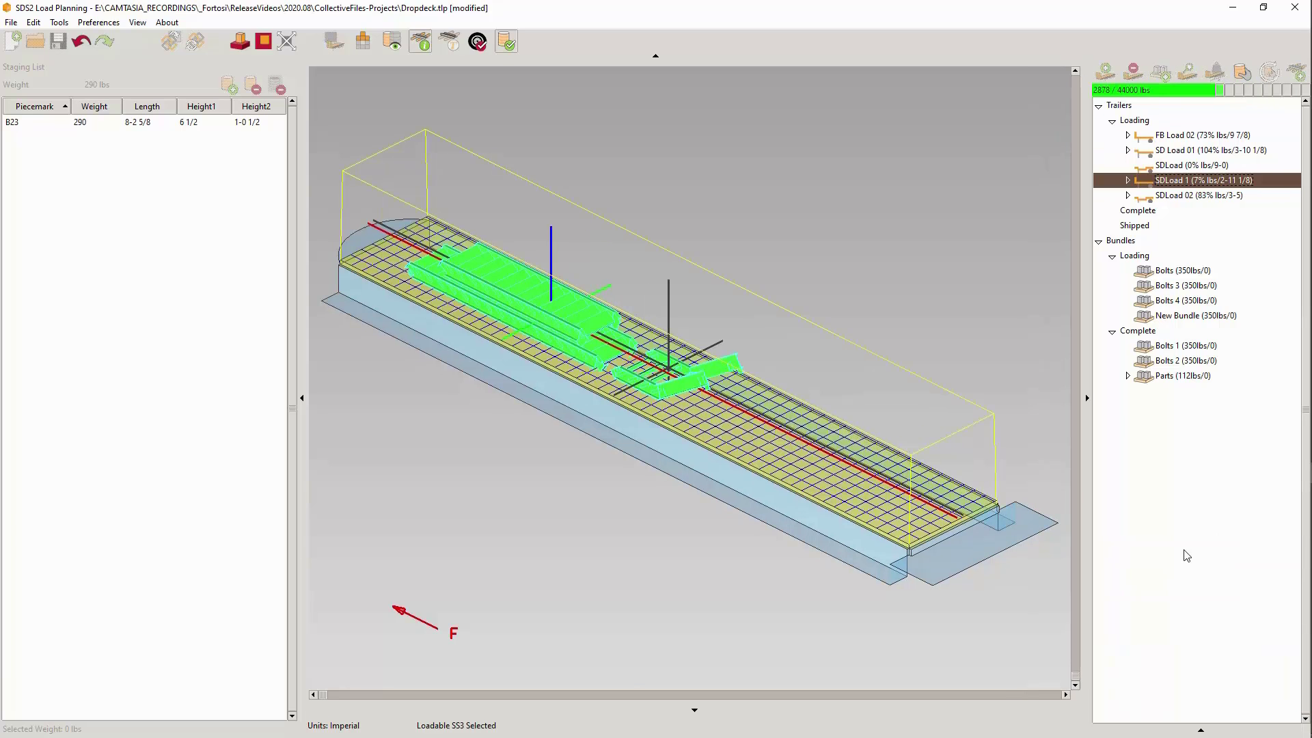
click(1197, 732)
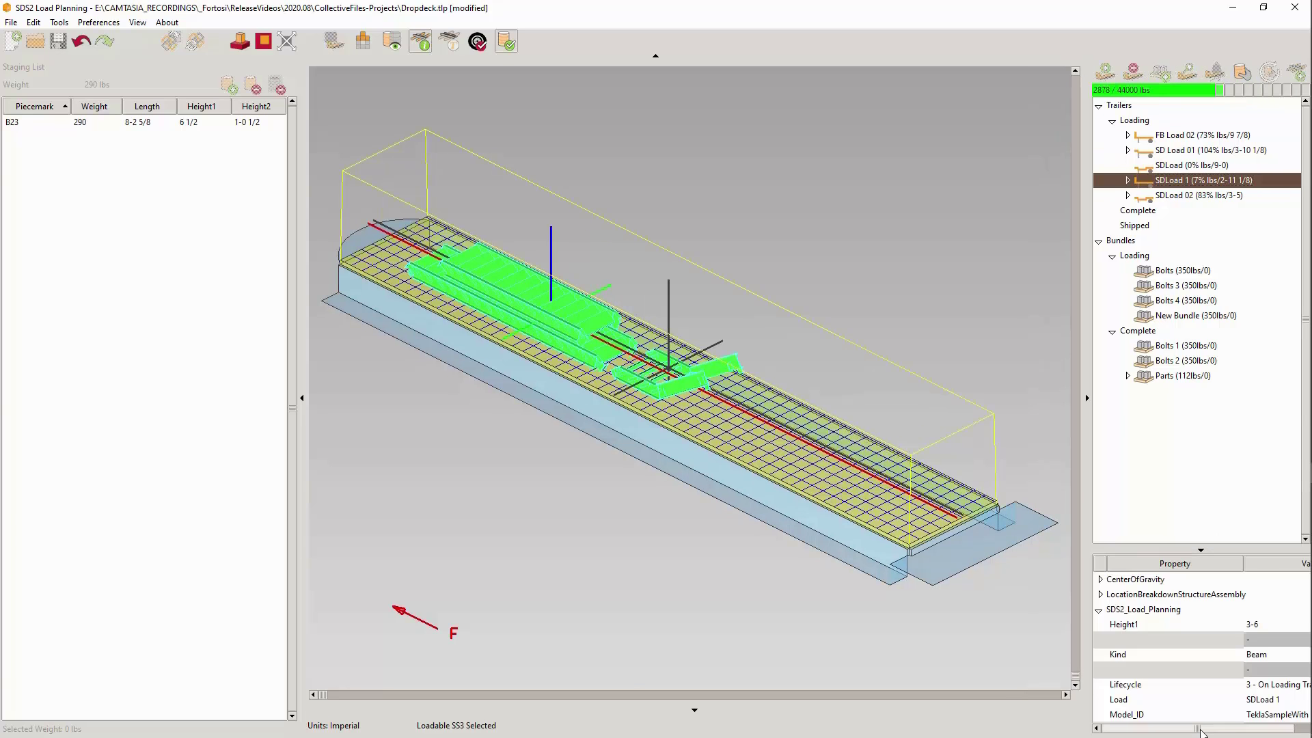
- Reselect all the loaded stairs on SDLoad 1 and expand their User Properties to inspect the Workset entry
click(1050, 399)
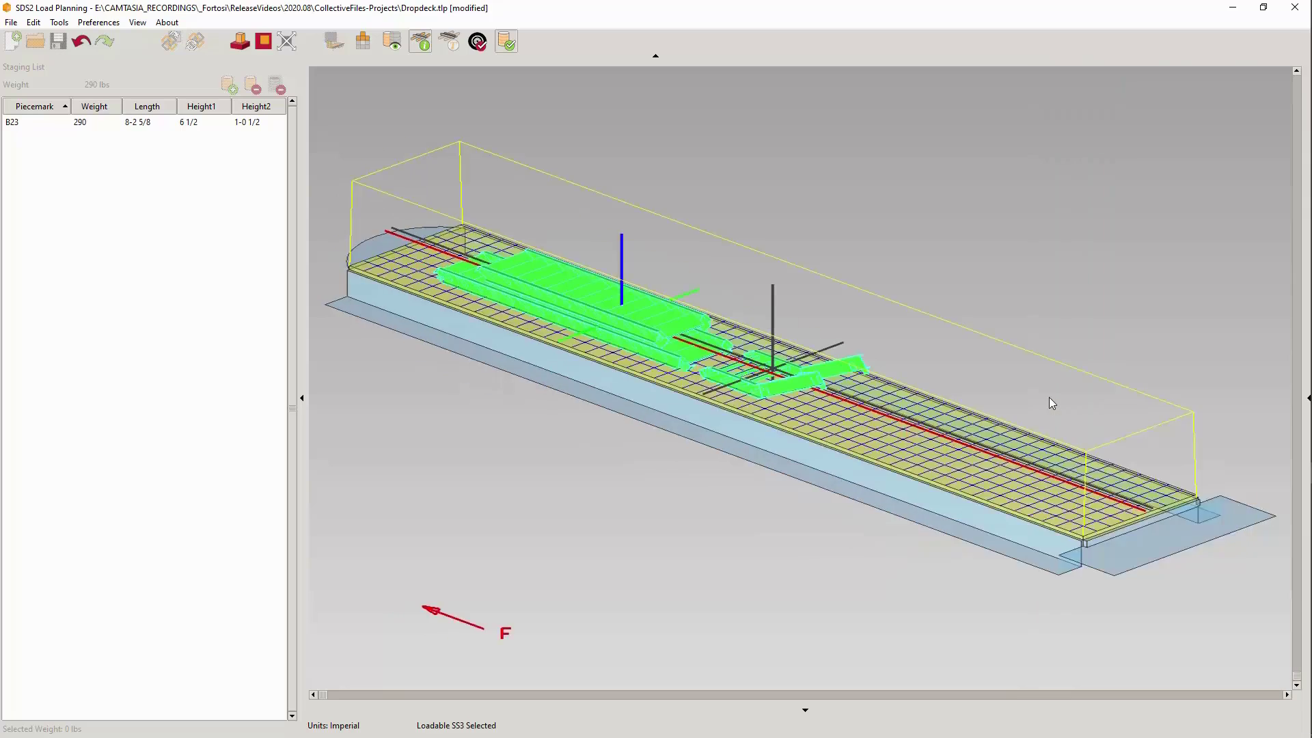
click(1305, 399)
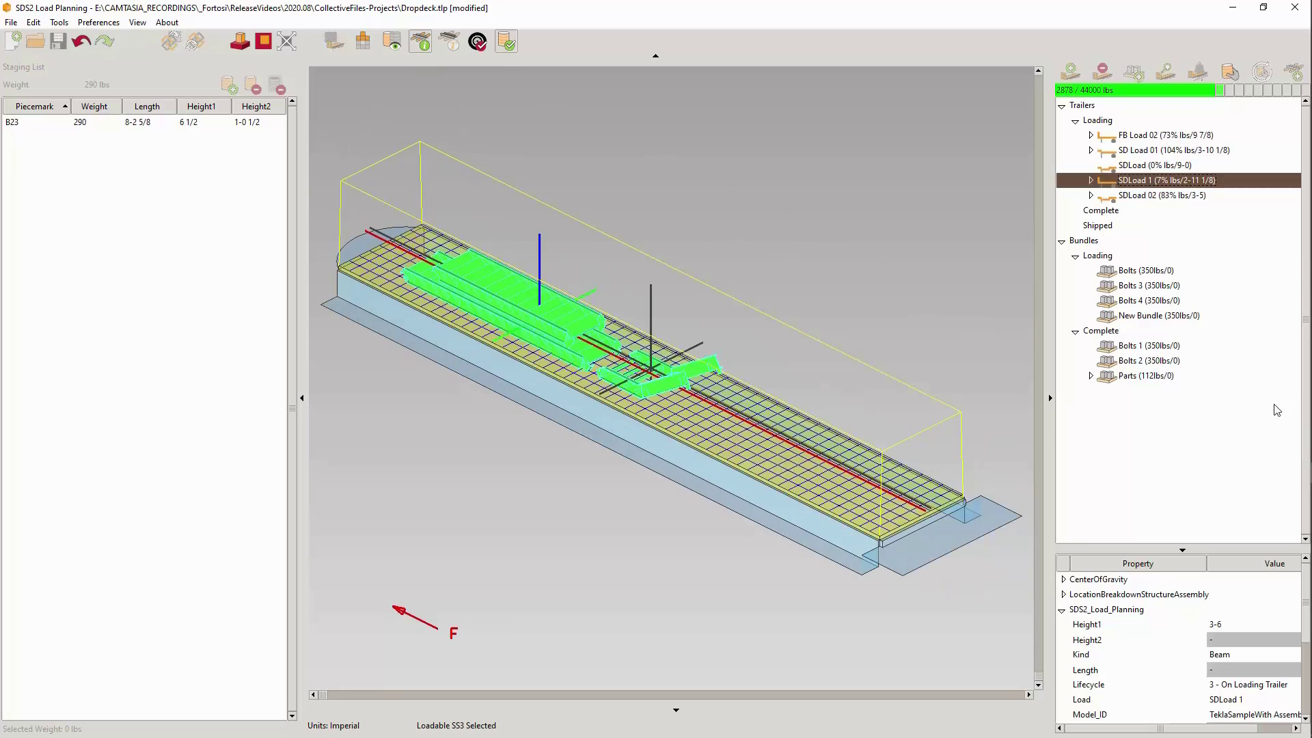
click(866, 269)
drag(637, 159, 423, 369)
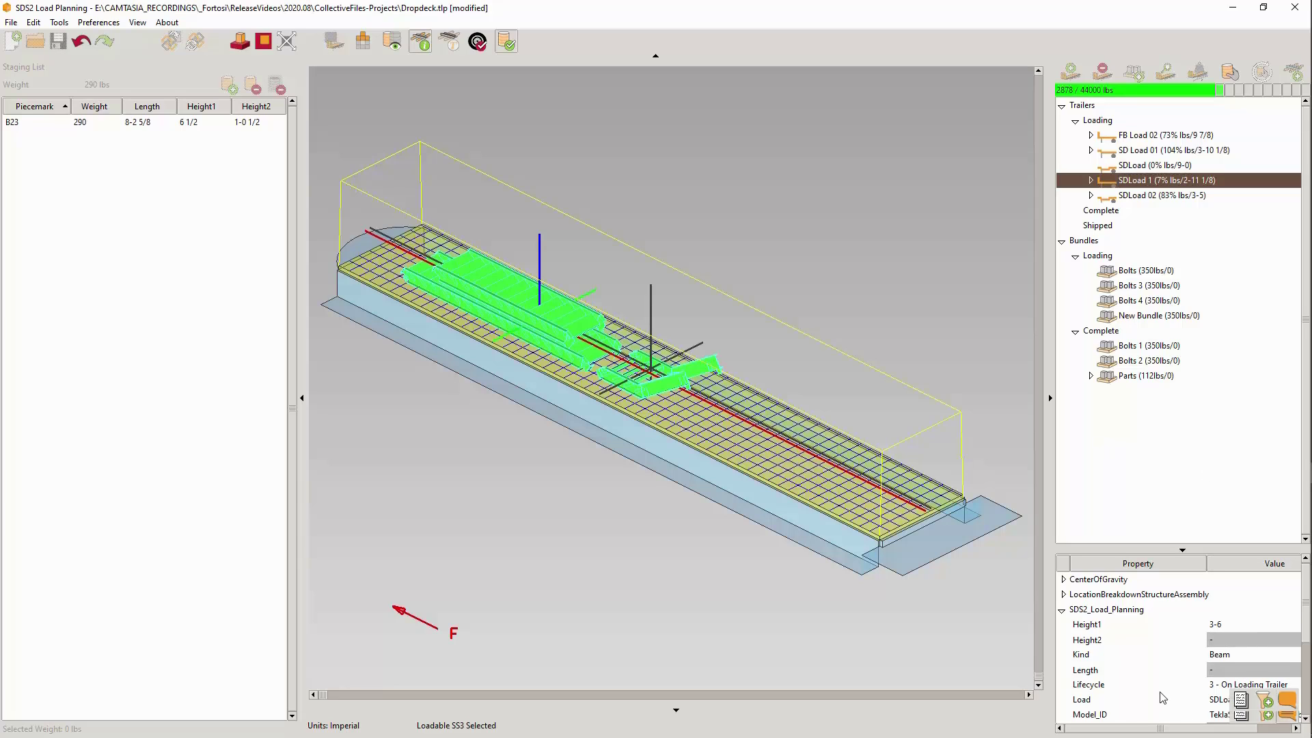
scroll(1162, 697, down, 5)
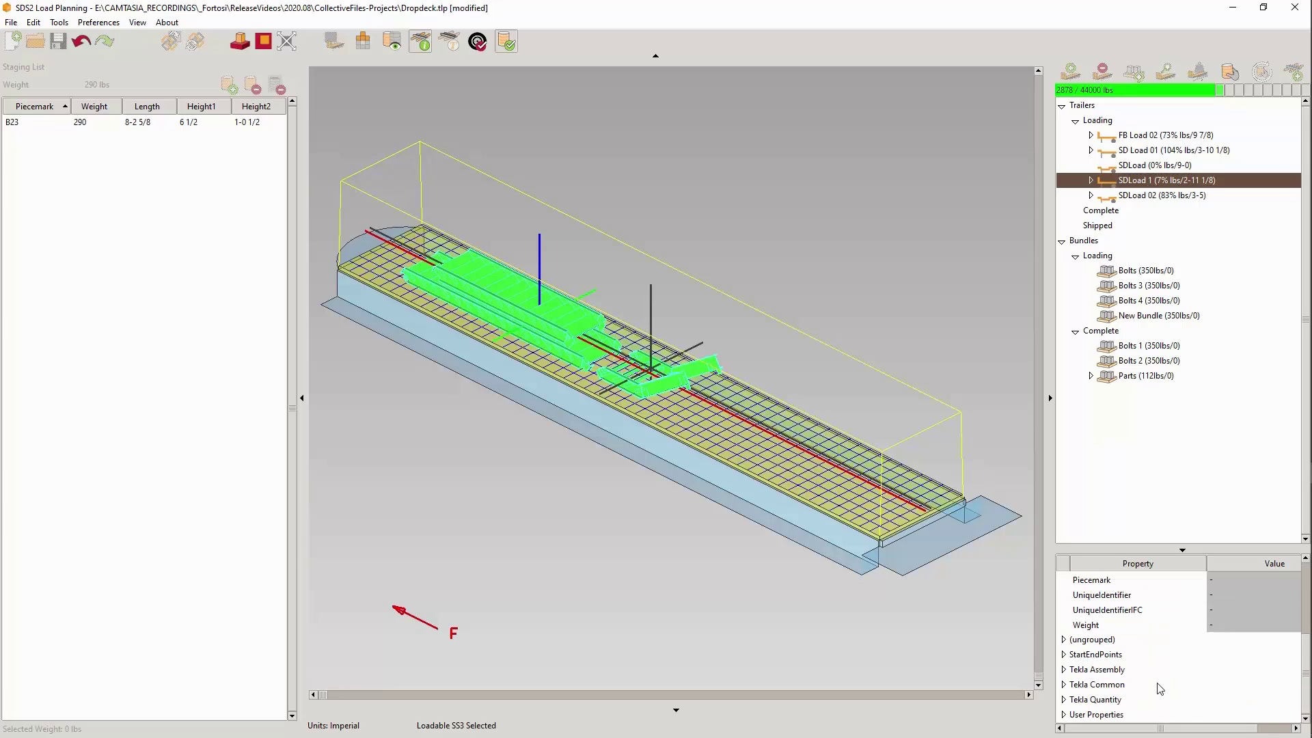
click(1064, 715)
scroll(1117, 649, down, 1)
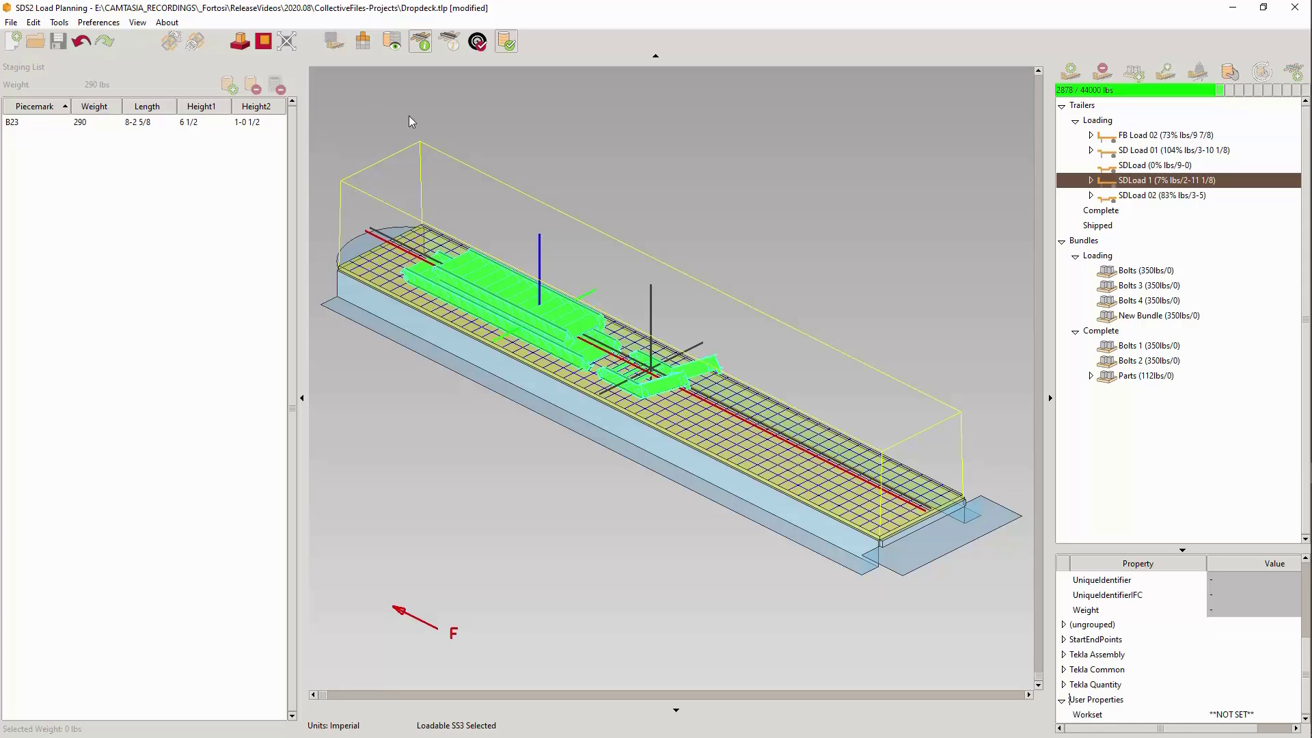
- Set the Workset user property of the selected stairs to Dec 10 2020 and clear the selection
right_click(445, 121)
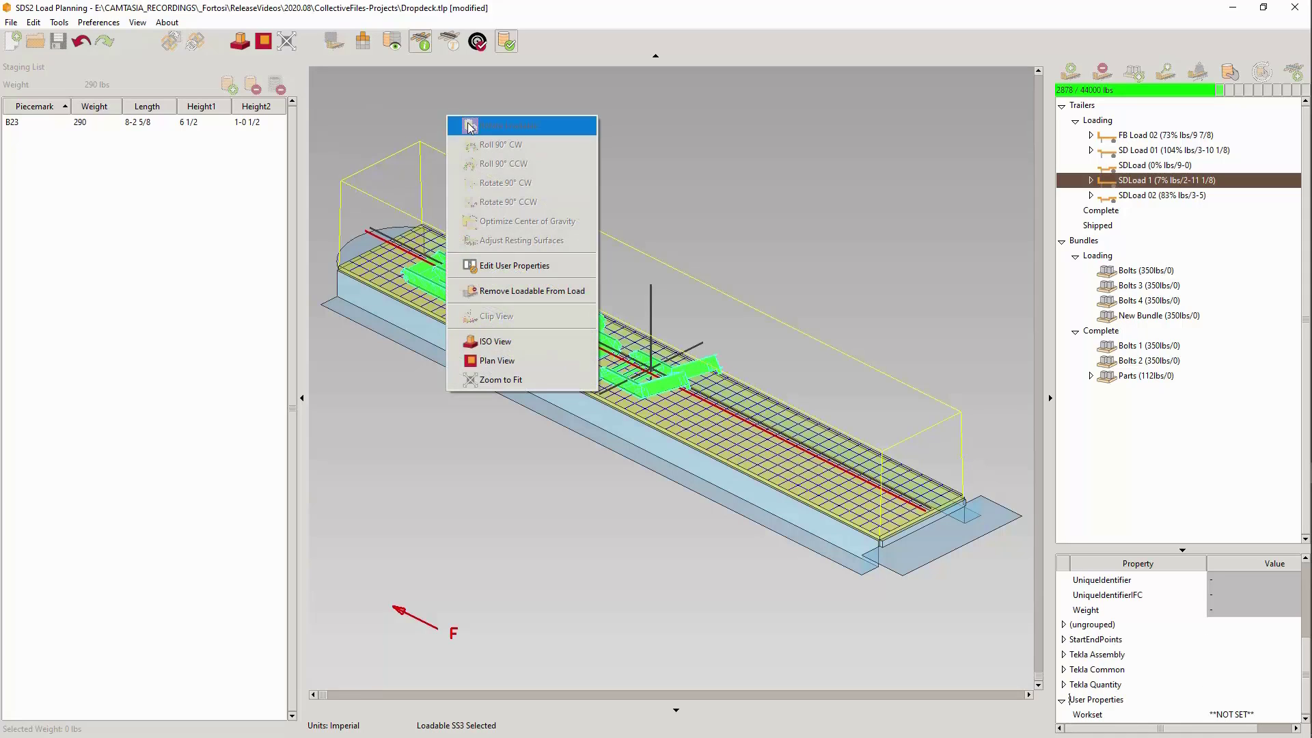
click(530, 271)
click(530, 271)
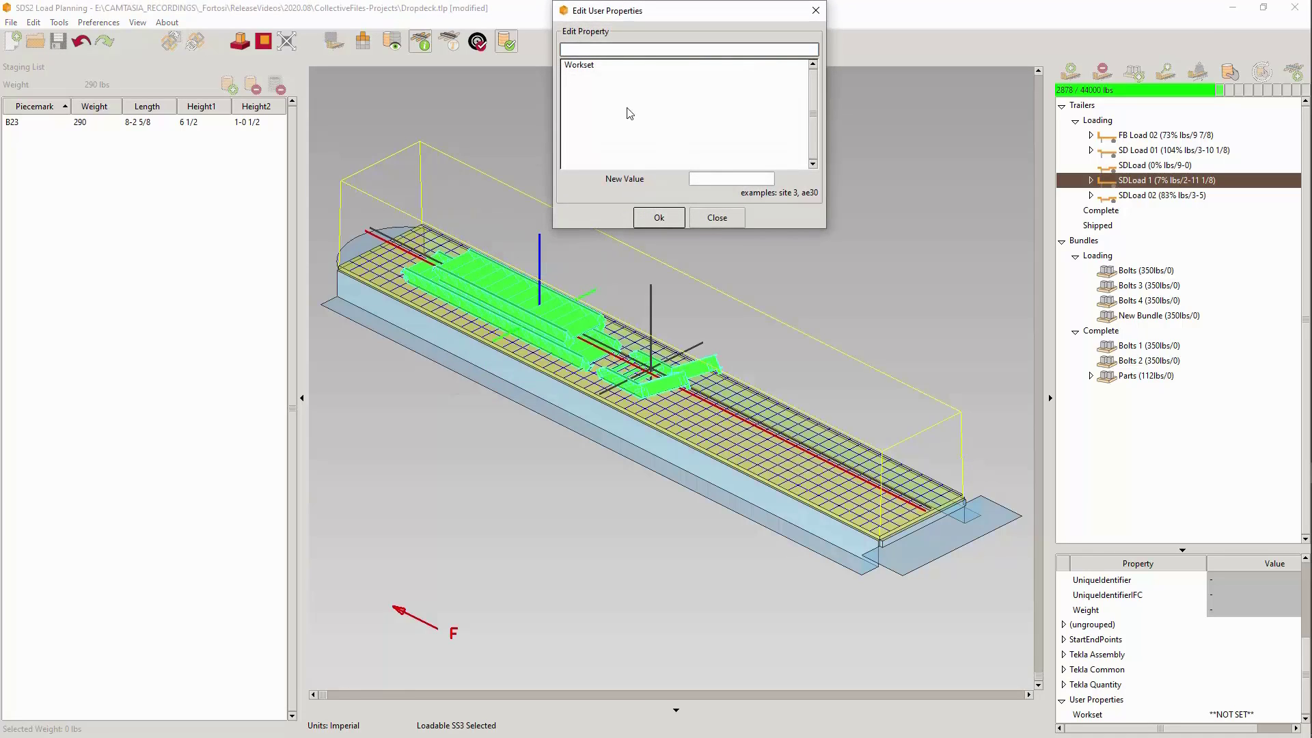
click(592, 65)
double_click(725, 177)
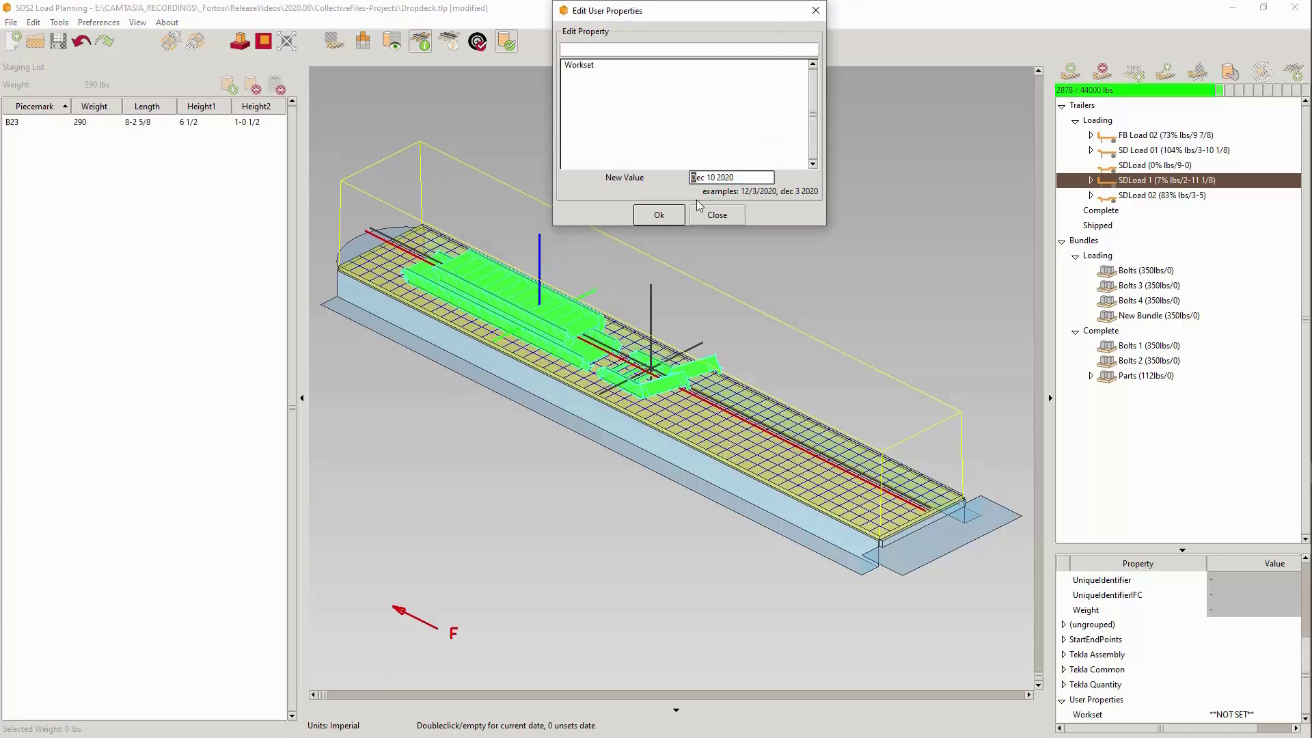
click(660, 215)
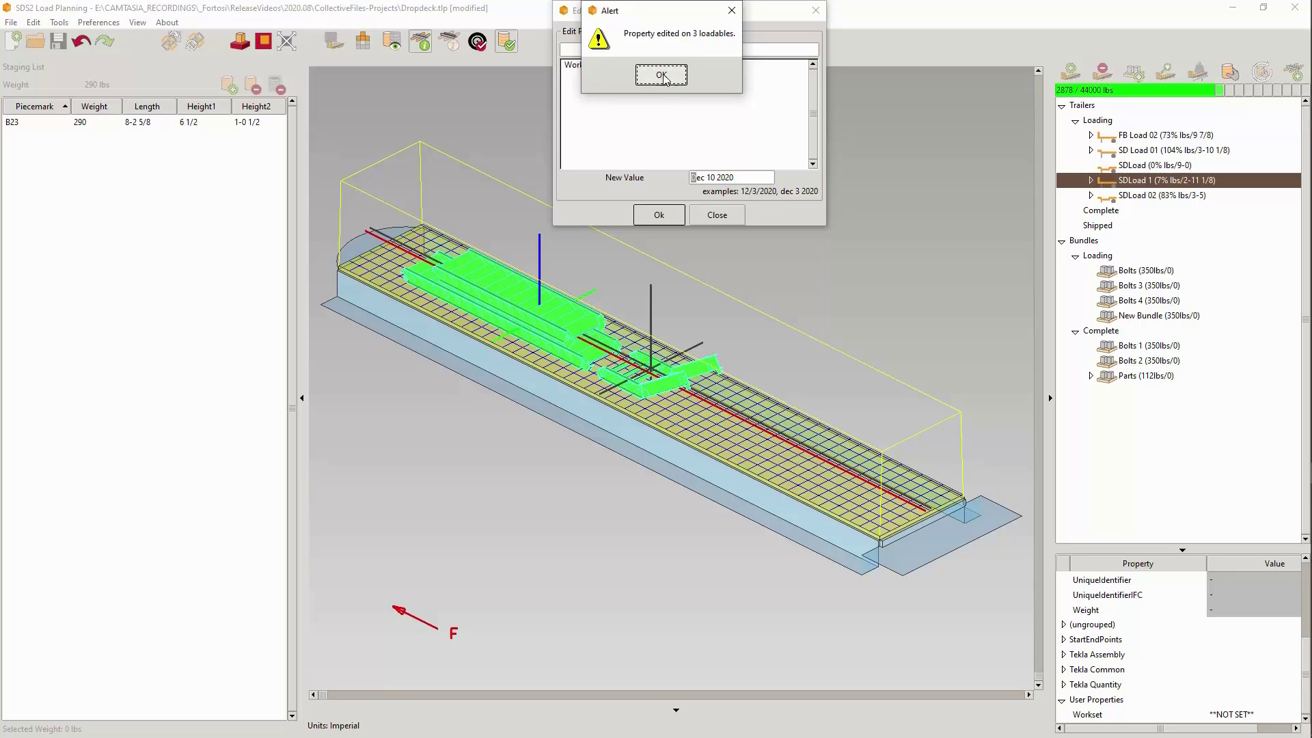
click(661, 76)
click(715, 215)
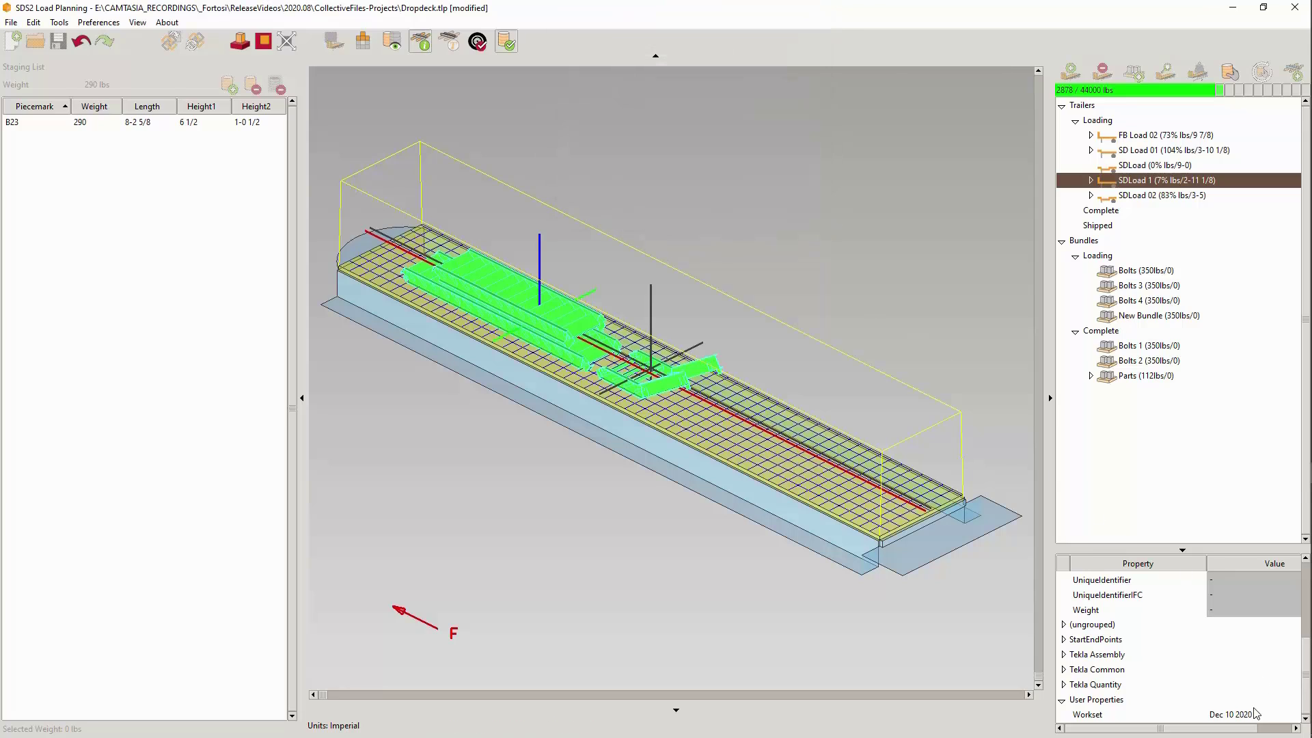
click(791, 192)
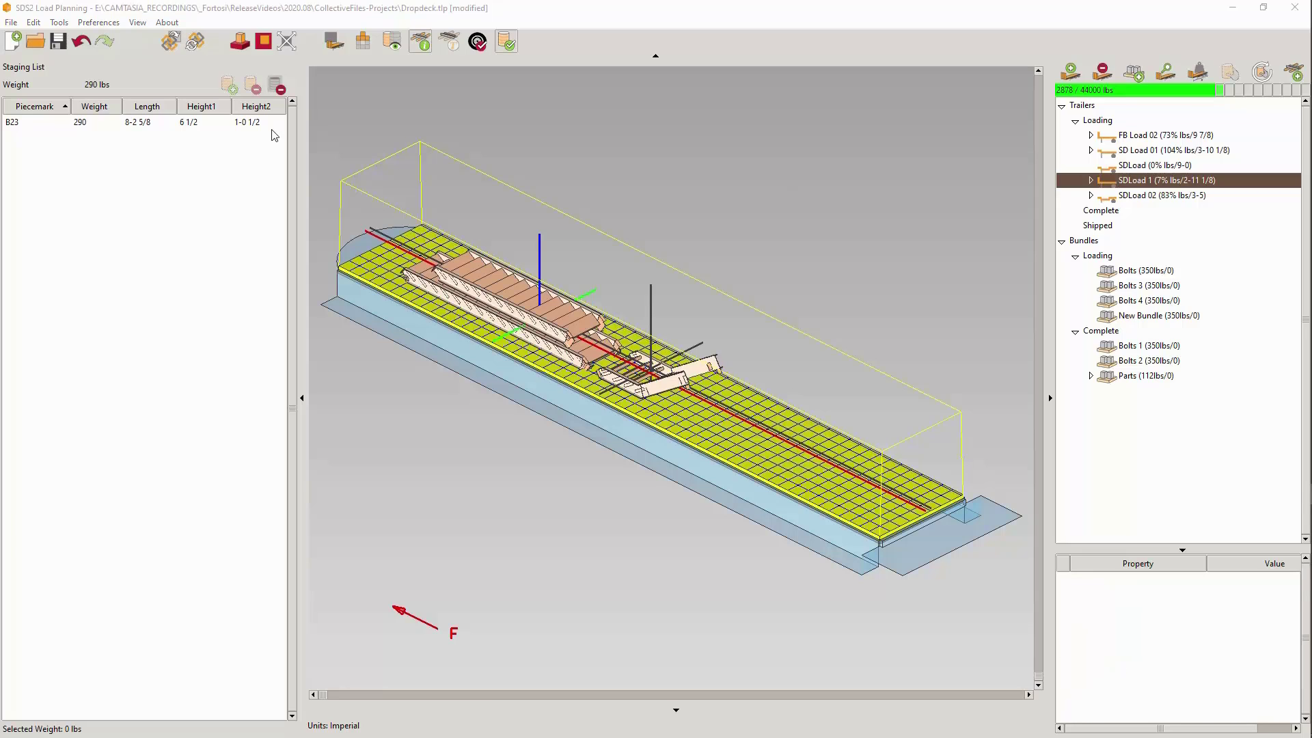
- Start an export, filter the loads to the Trailer type and choose SDLoad 1
click(12, 23)
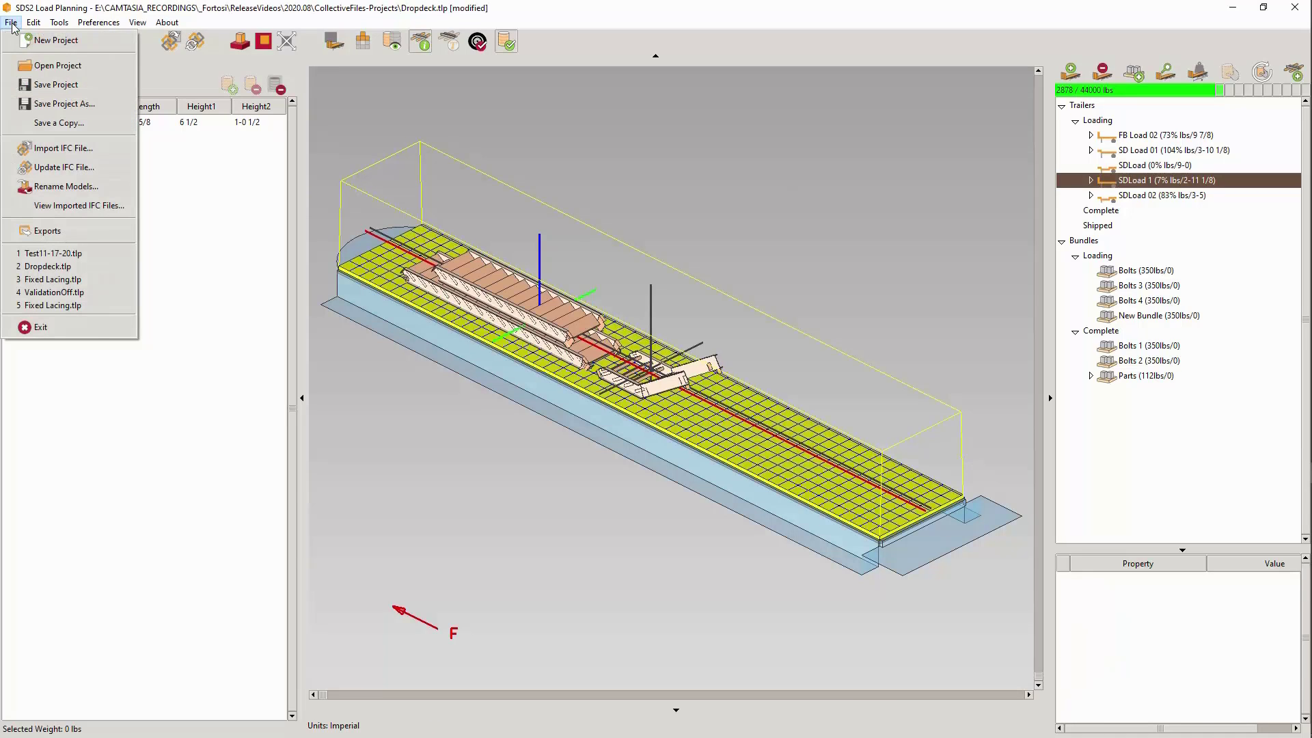
click(39, 233)
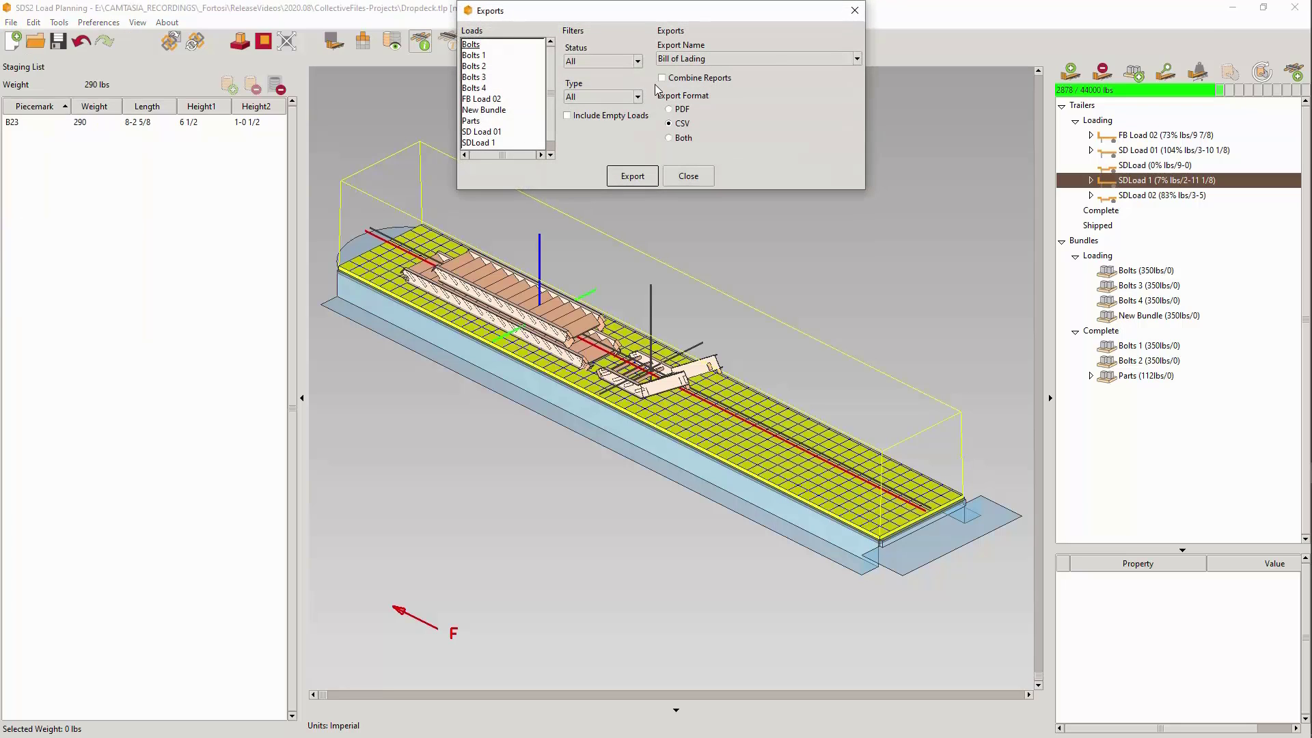
click(637, 98)
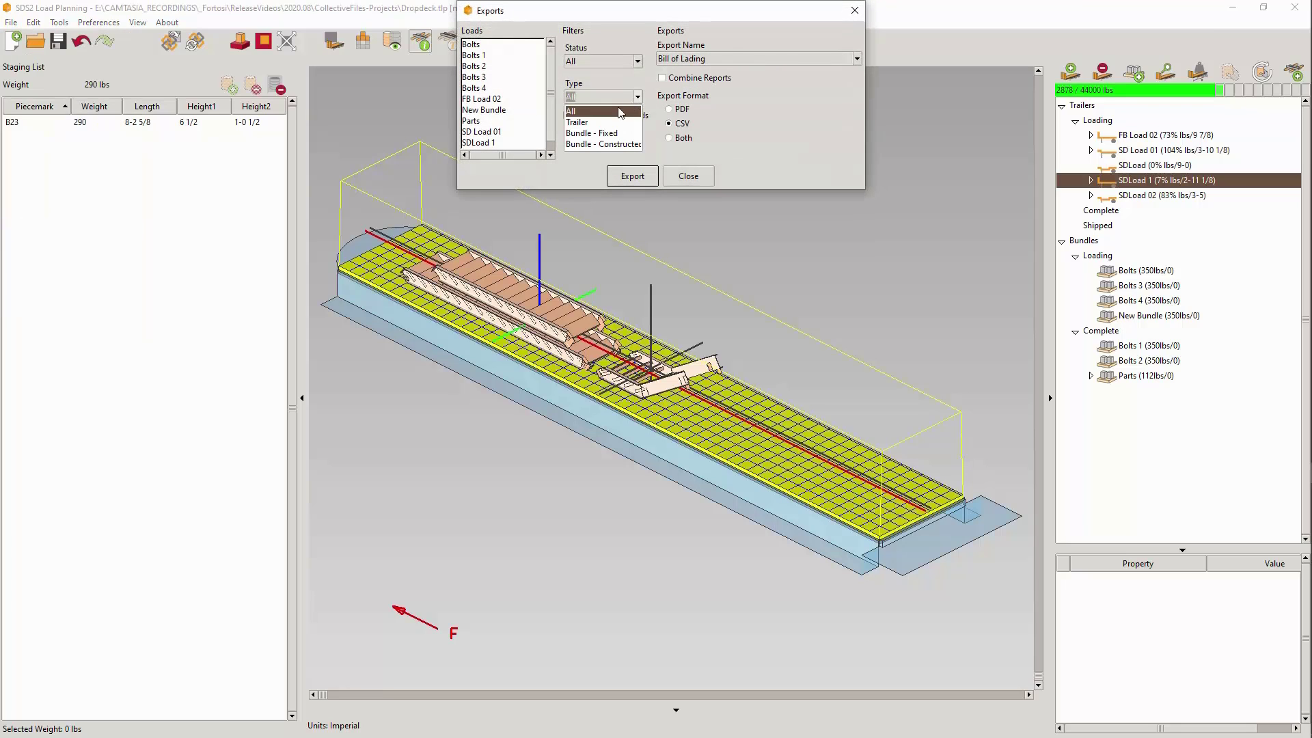
click(586, 117)
click(479, 67)
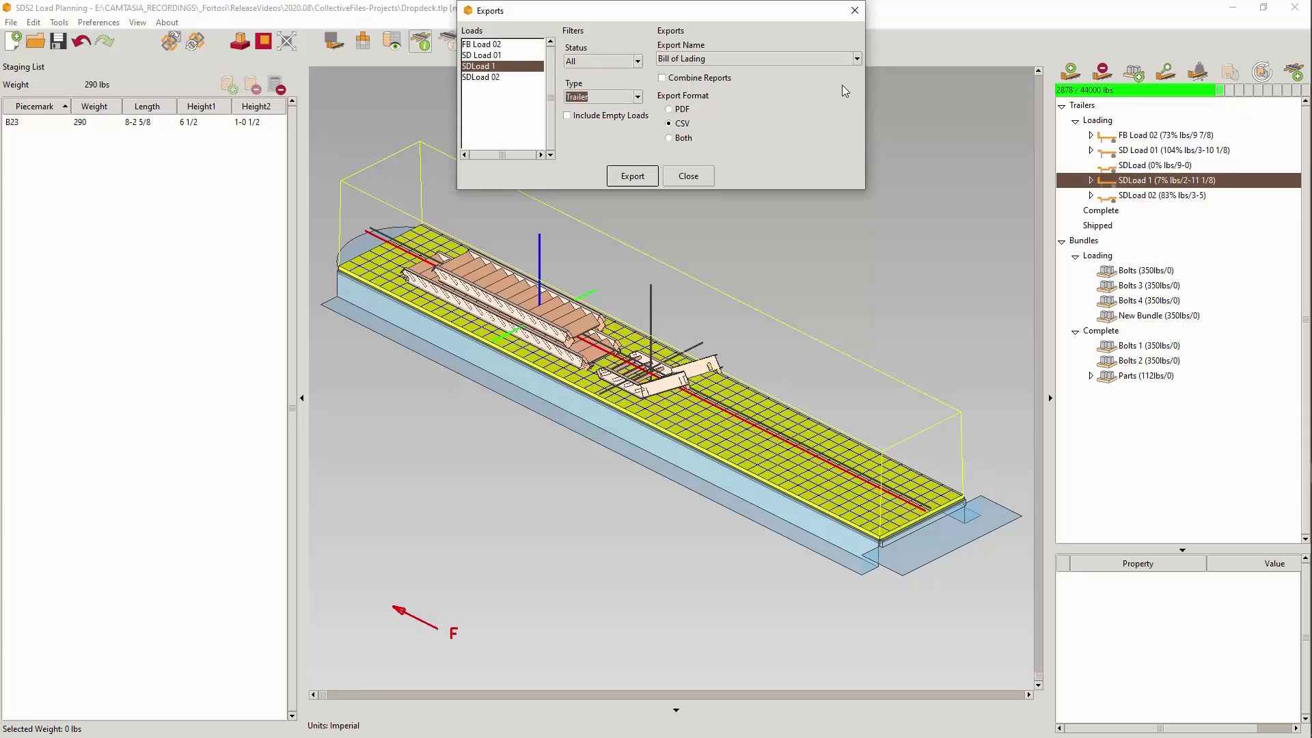
- Choose the Load Map export and add DemoLogo.png as its logo image
click(856, 59)
click(749, 83)
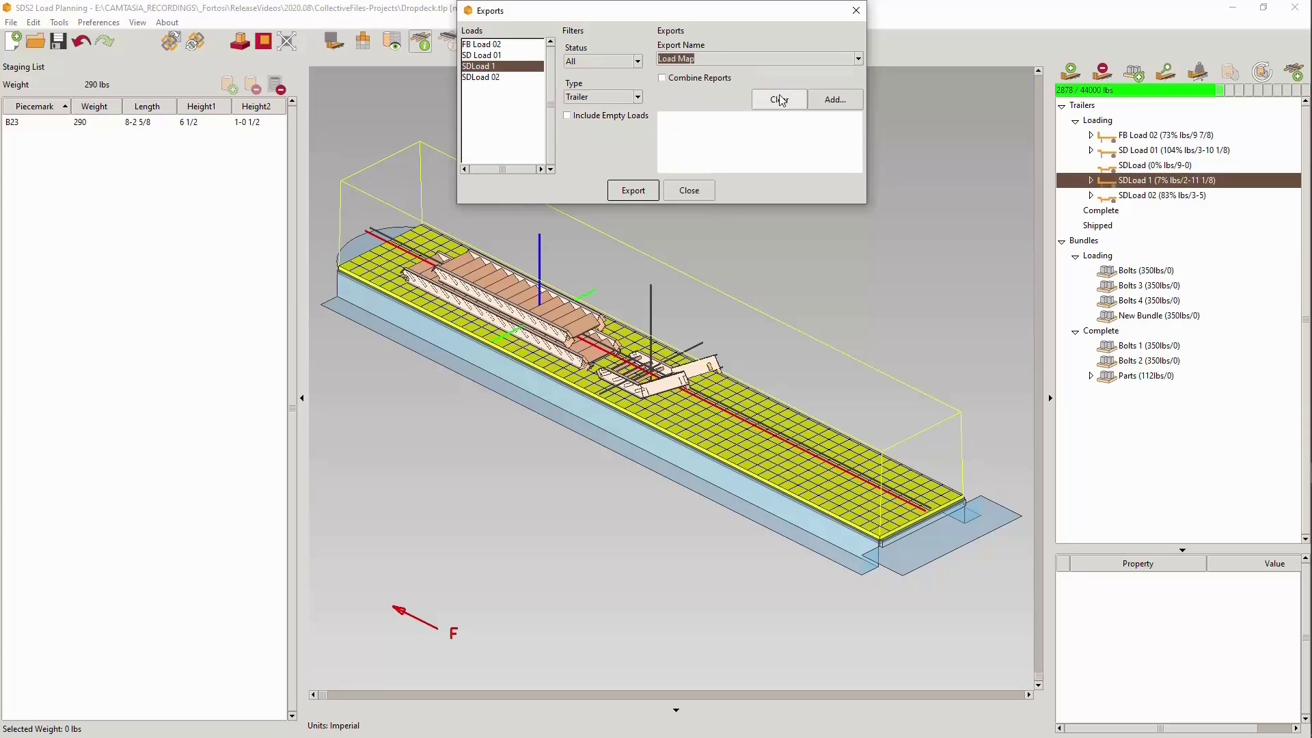
click(832, 101)
click(283, 153)
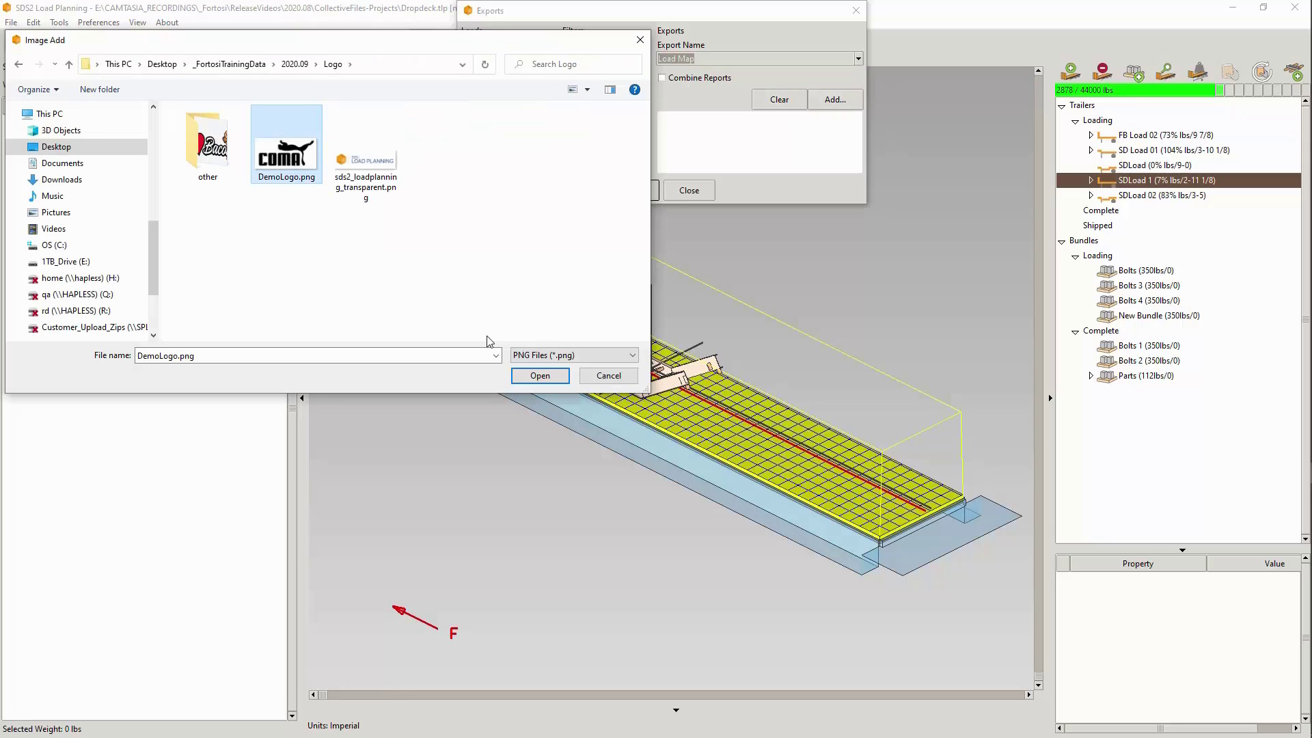
click(539, 375)
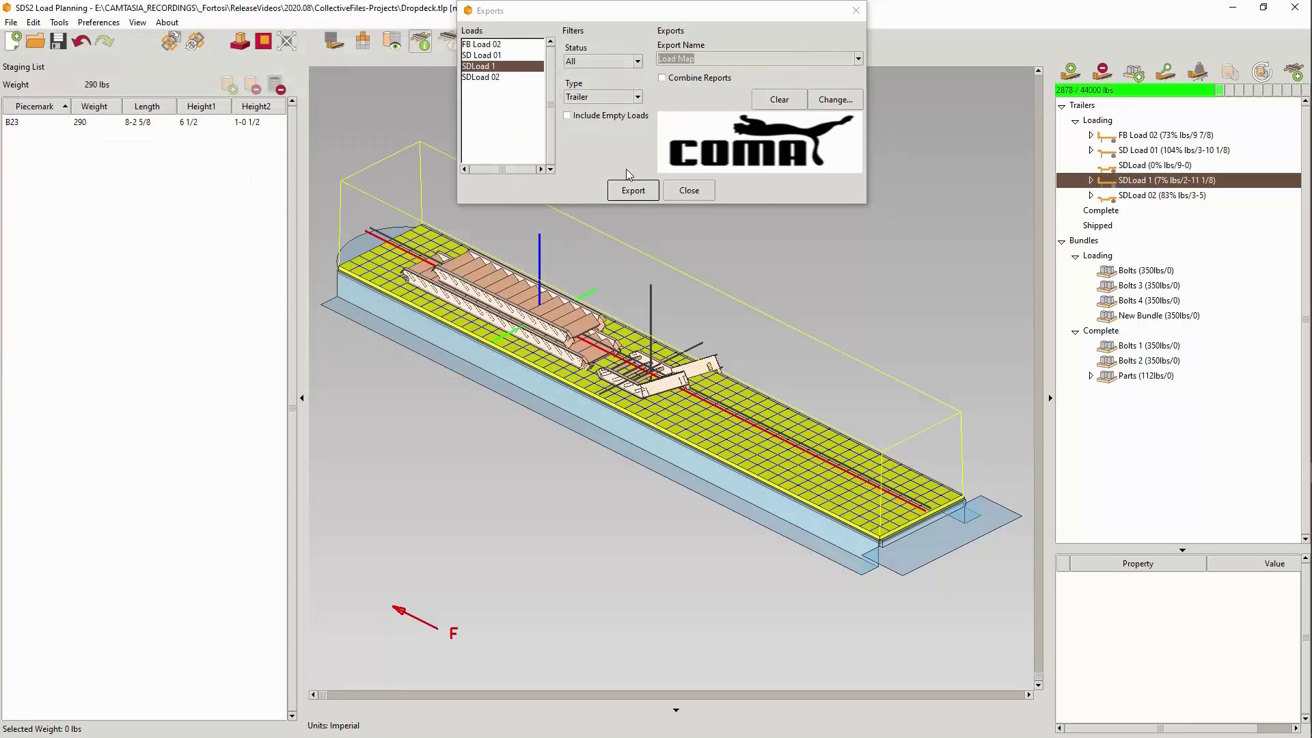
- Export the SDLoad 1 load map to the Desktop as a PDF named asdfdsaf
click(629, 194)
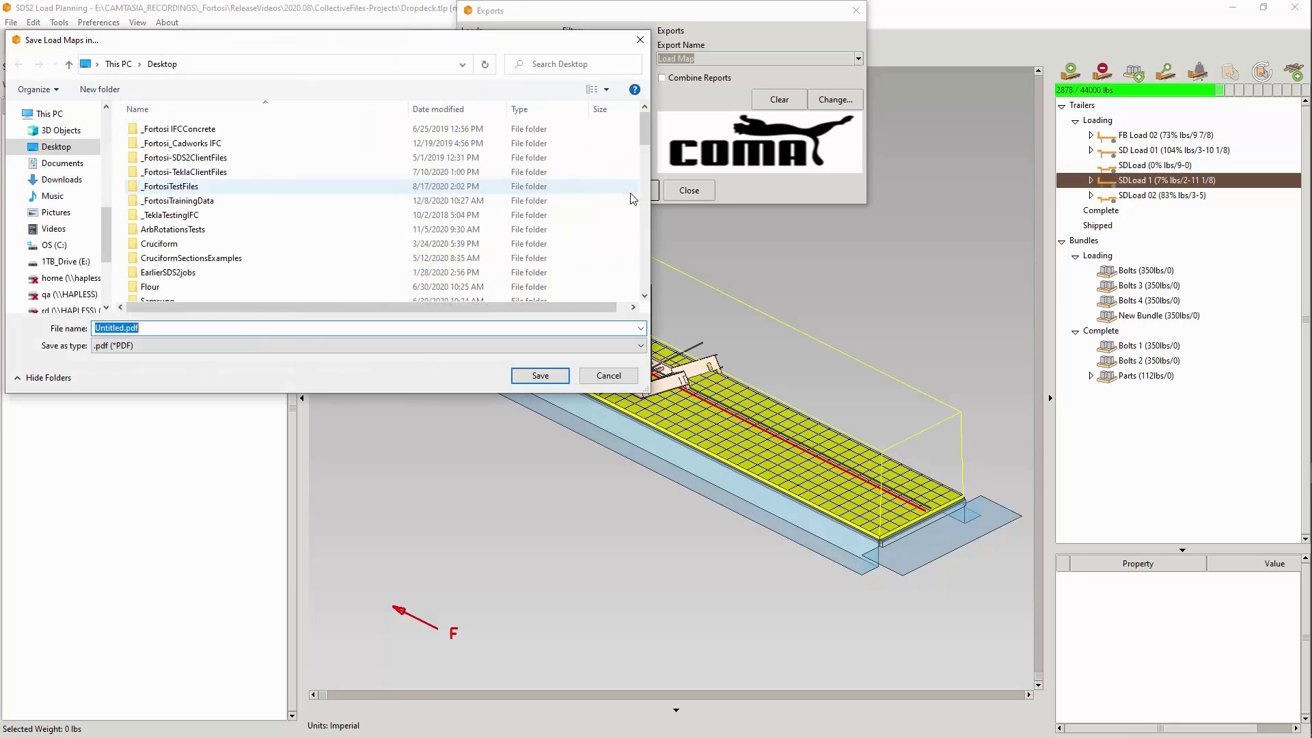
click(56, 147)
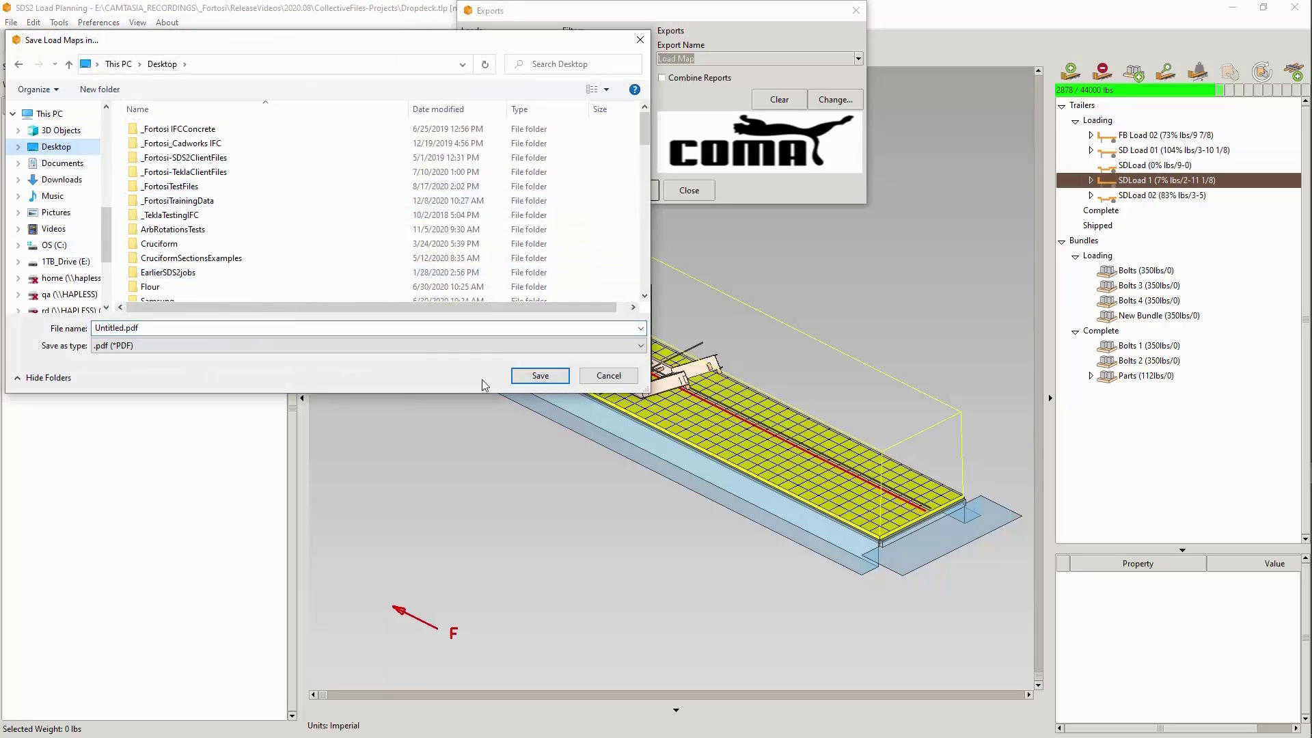
click(540, 375)
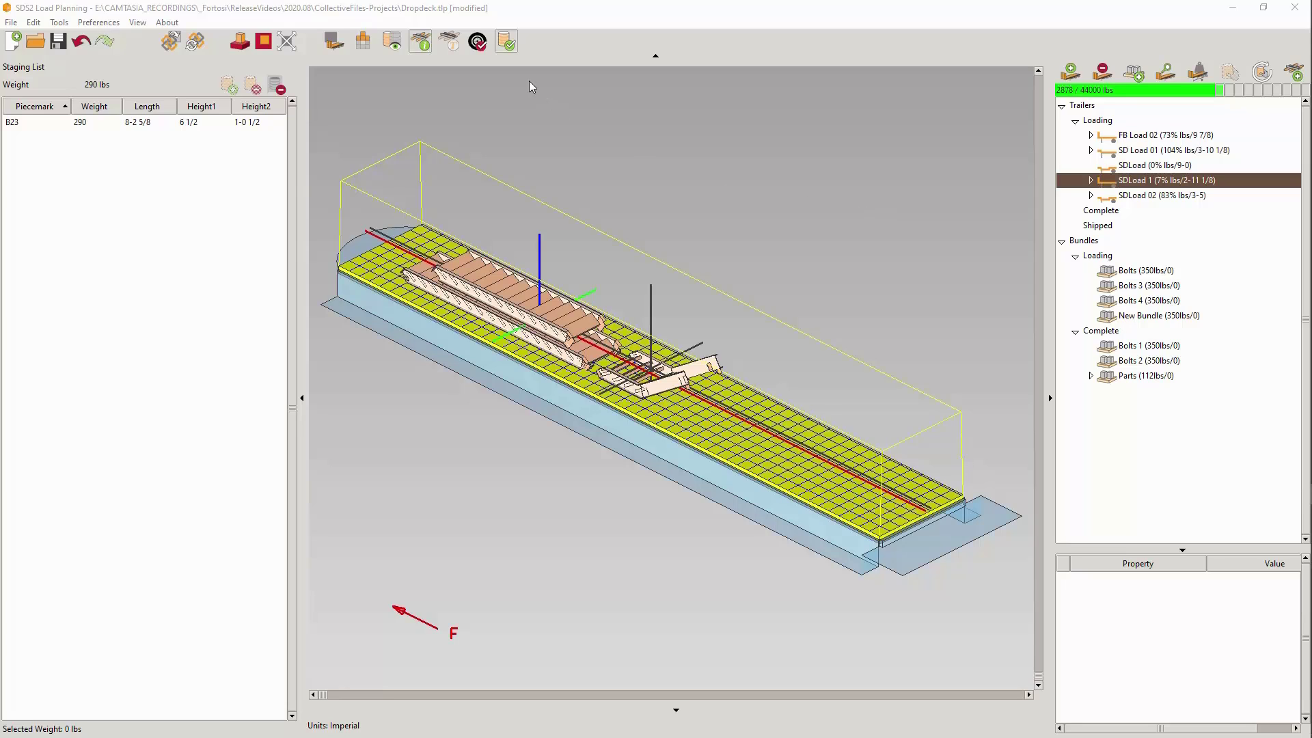
- Show all trailer parts on SDLoad 1 and hide them again
click(477, 43)
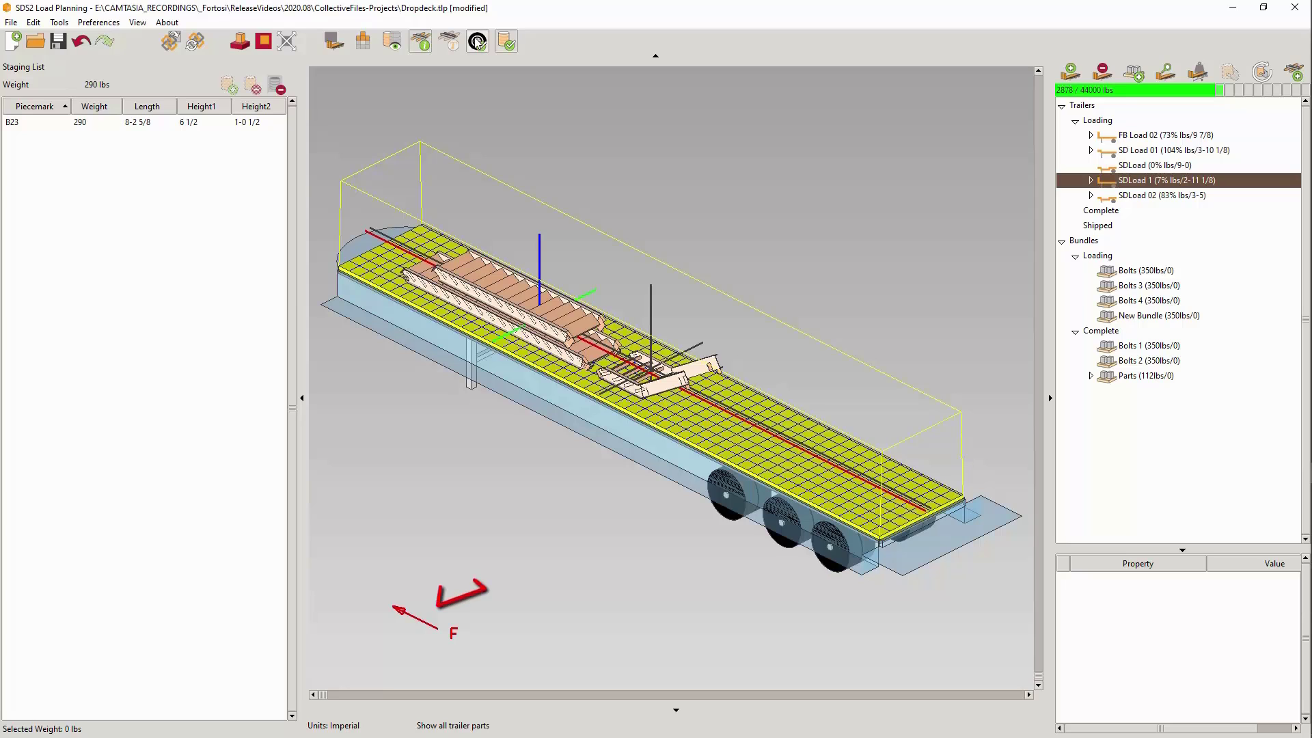
click(478, 43)
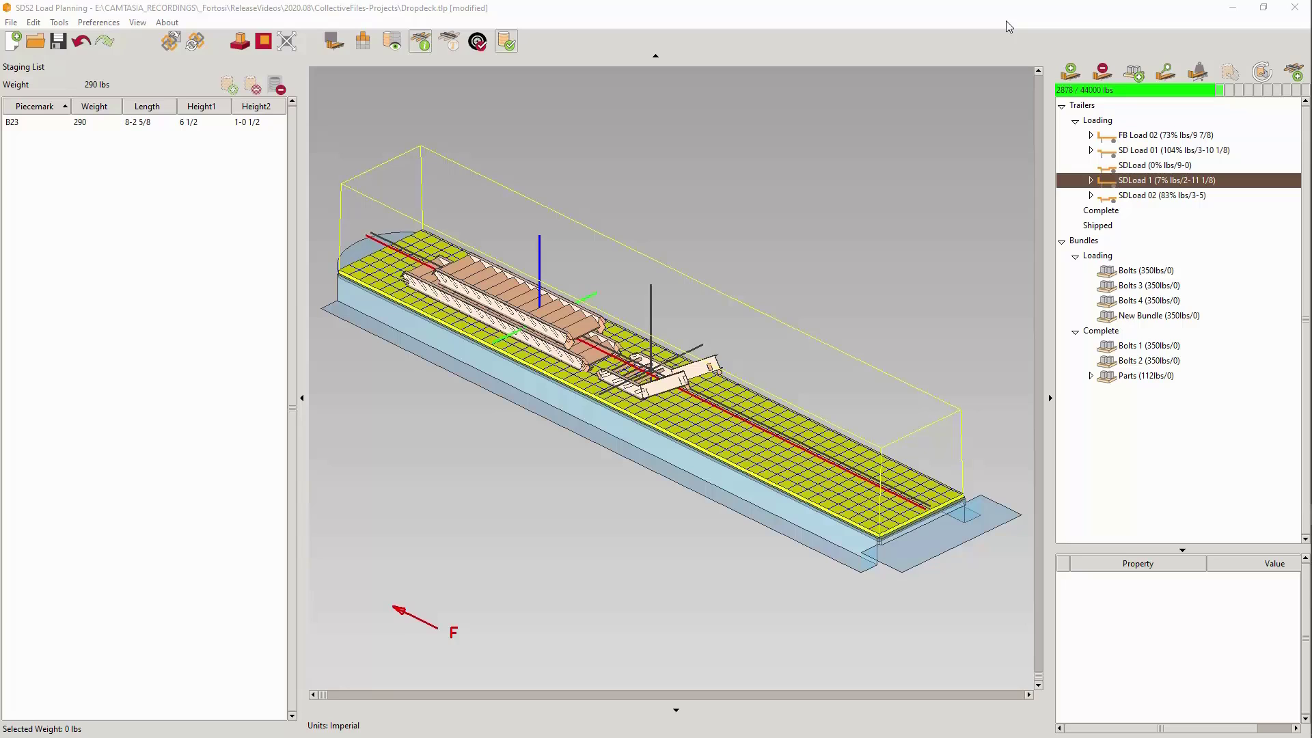
- Try the front and rear deck options in the trailer definitions, inspect the Double Drop Deck trailer and close without saving
click(1198, 74)
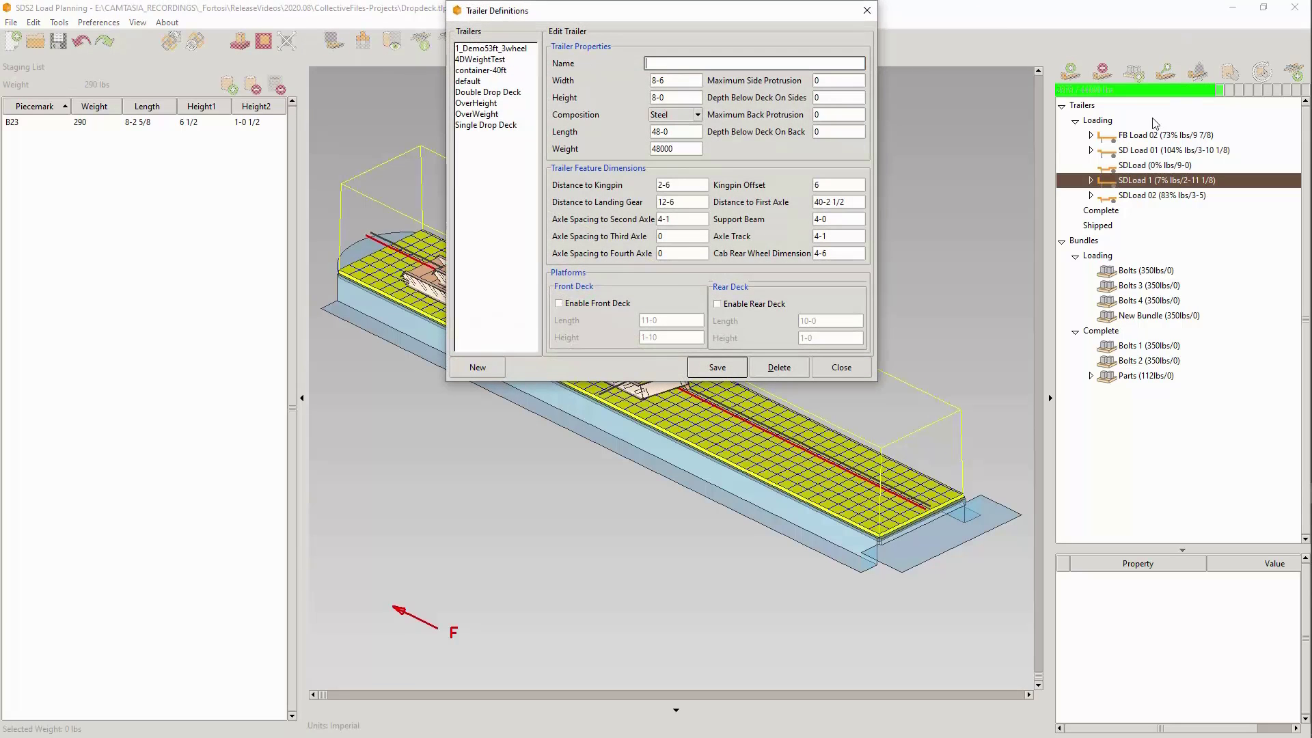
click(561, 304)
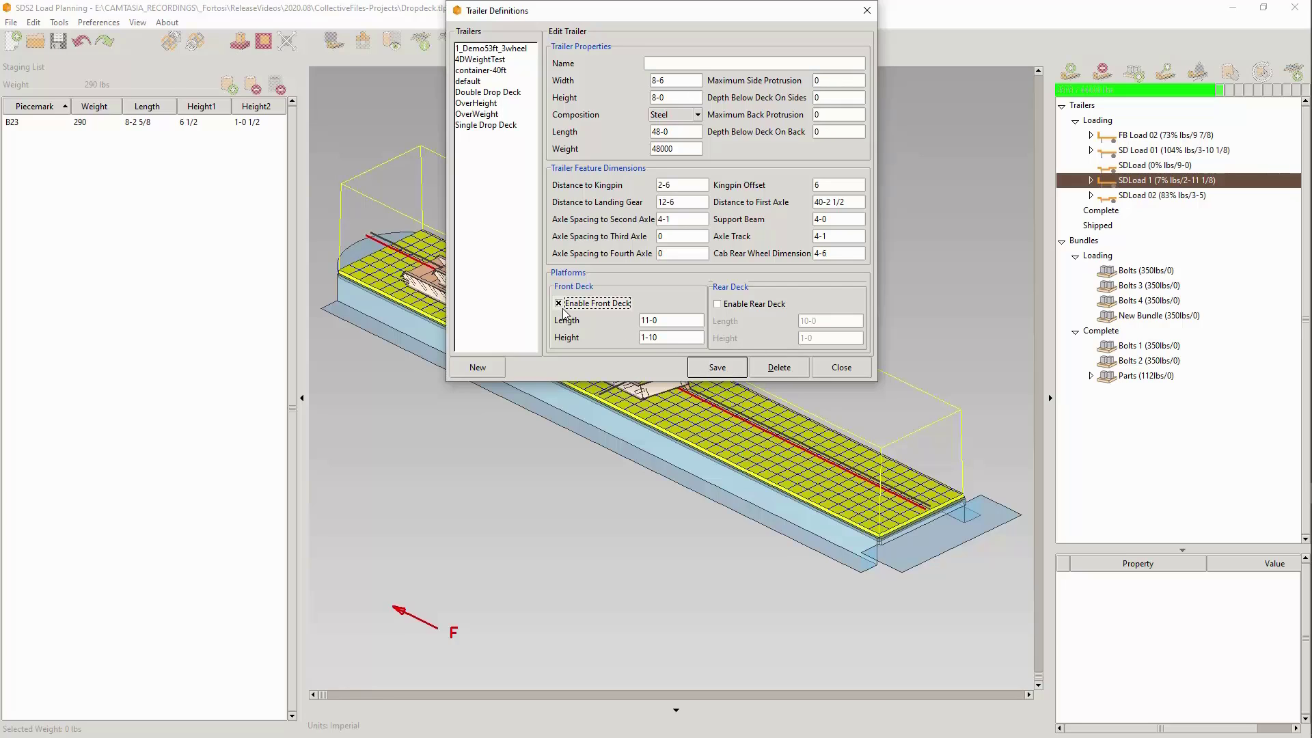
click(757, 307)
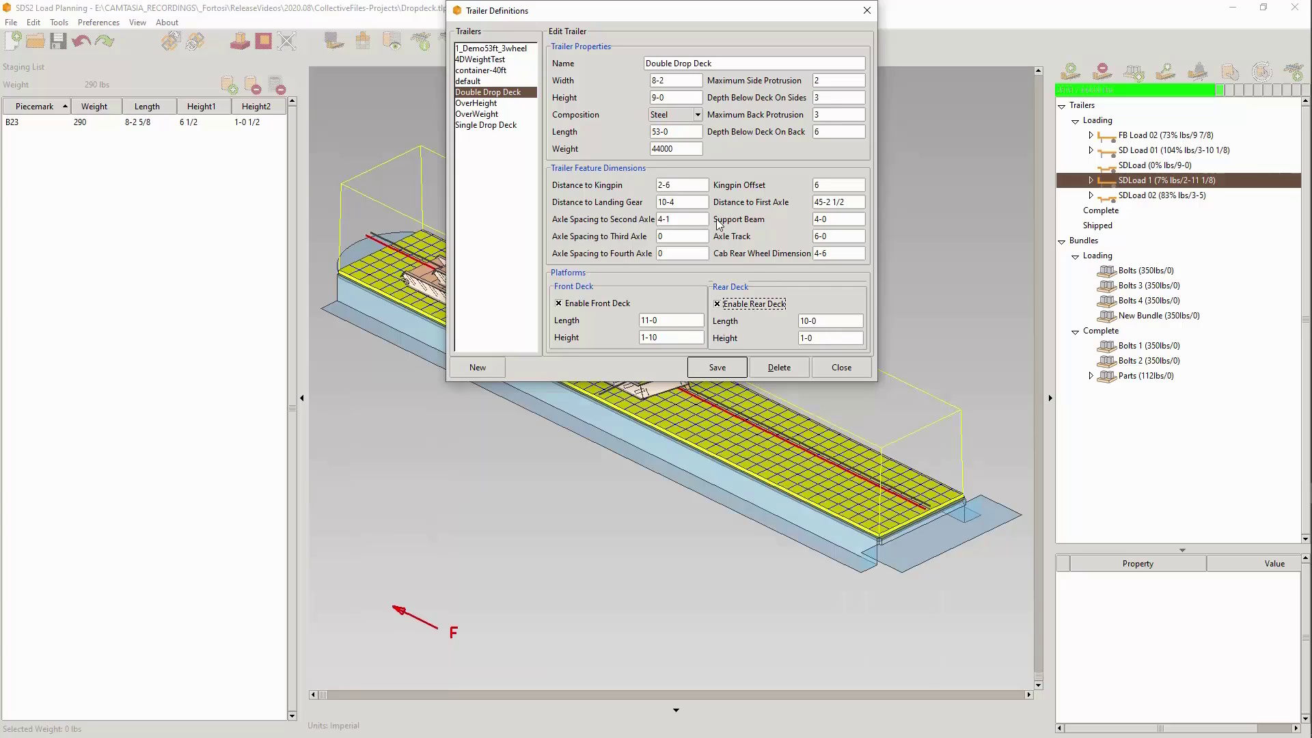
click(677, 98)
click(842, 367)
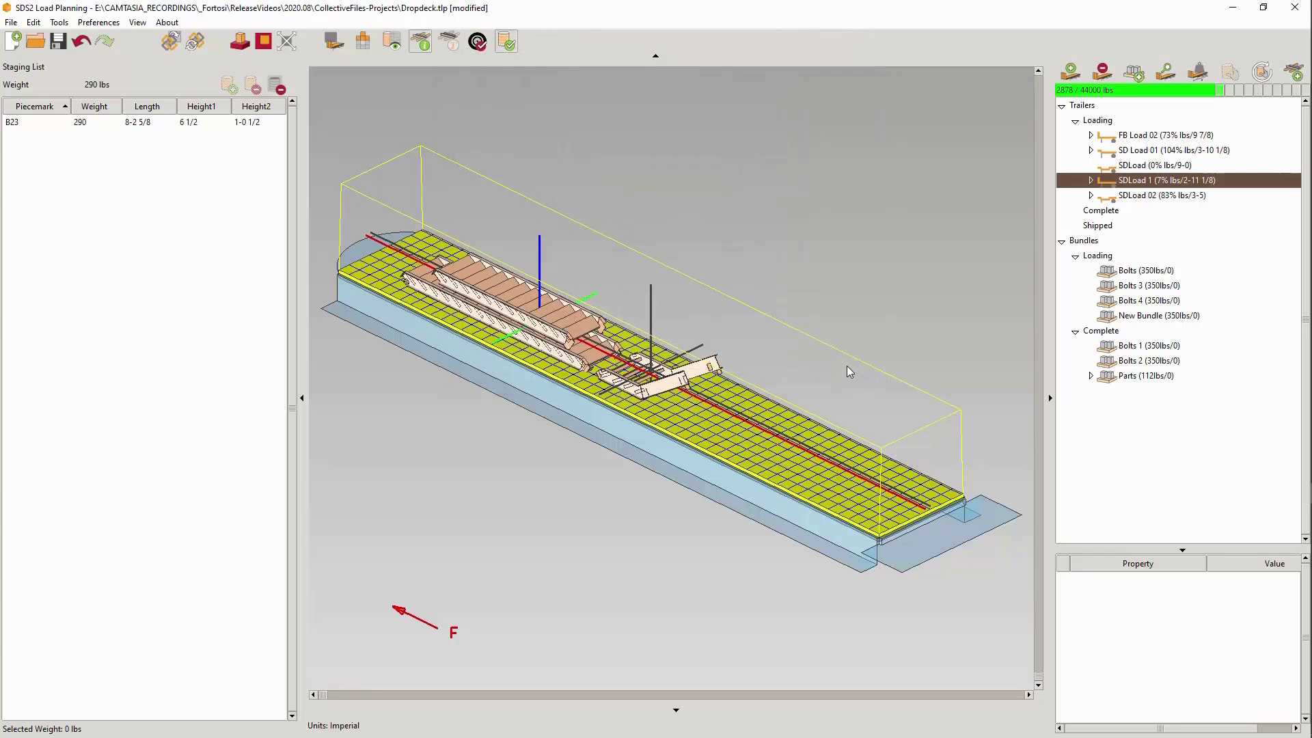
- View the empty SDLoad trailer and examine how SD Load 01 is stacked on its drop deck
click(1151, 169)
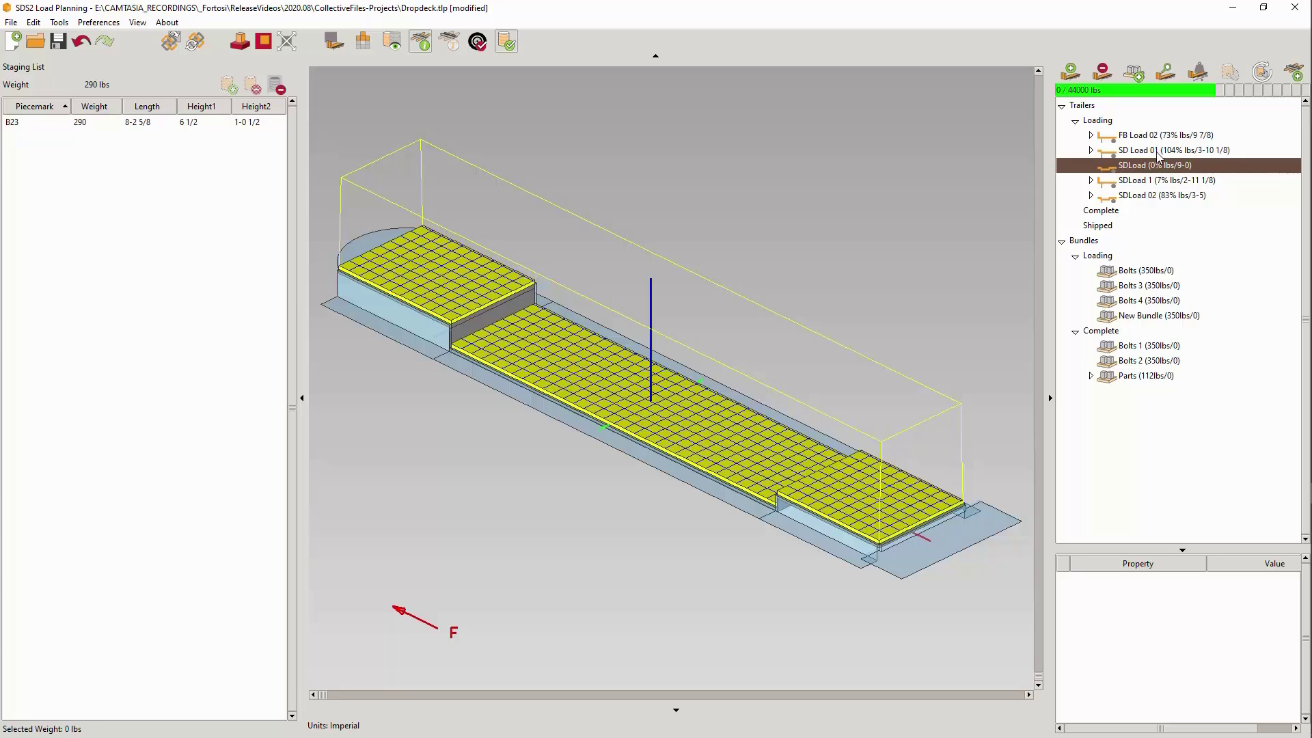
click(1156, 152)
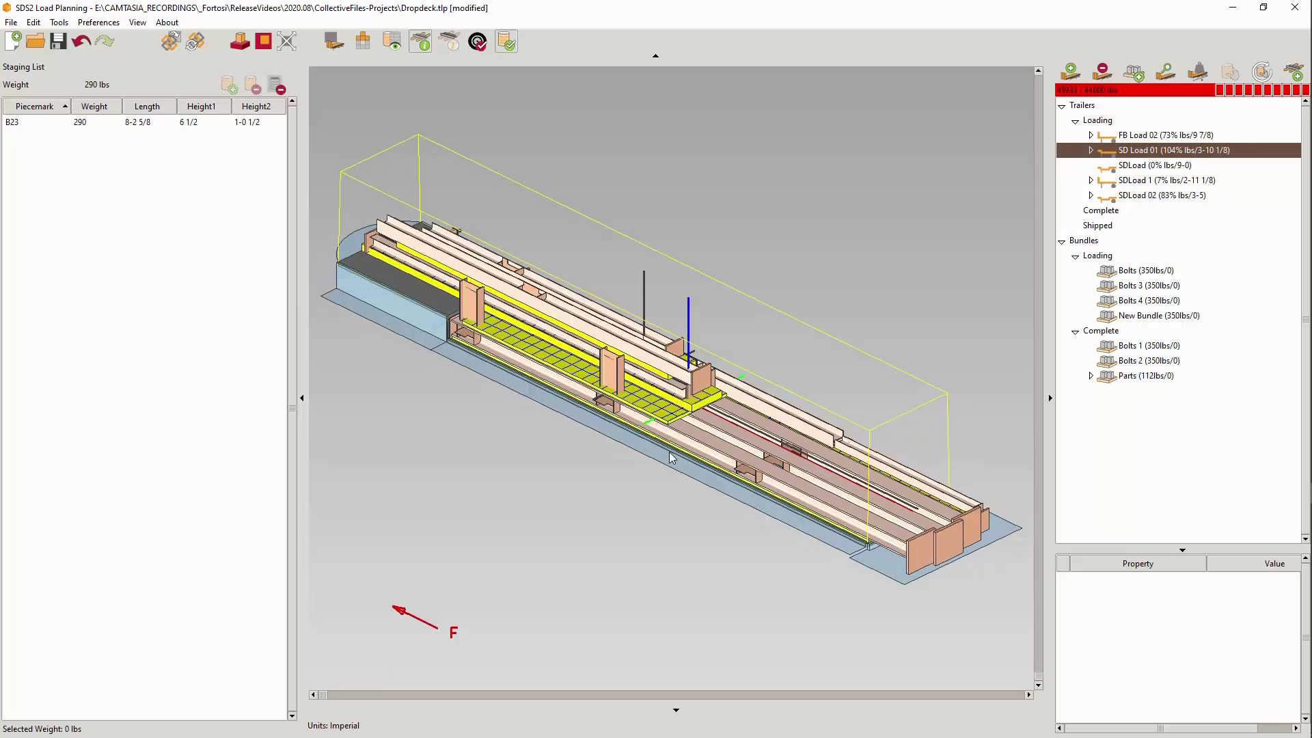
mouse_move(670, 454)
middle_down()
mouse_move(723, 354)
mouse_move(762, 347)
mouse_move(761, 392)
mouse_move(688, 437)
middle_up()
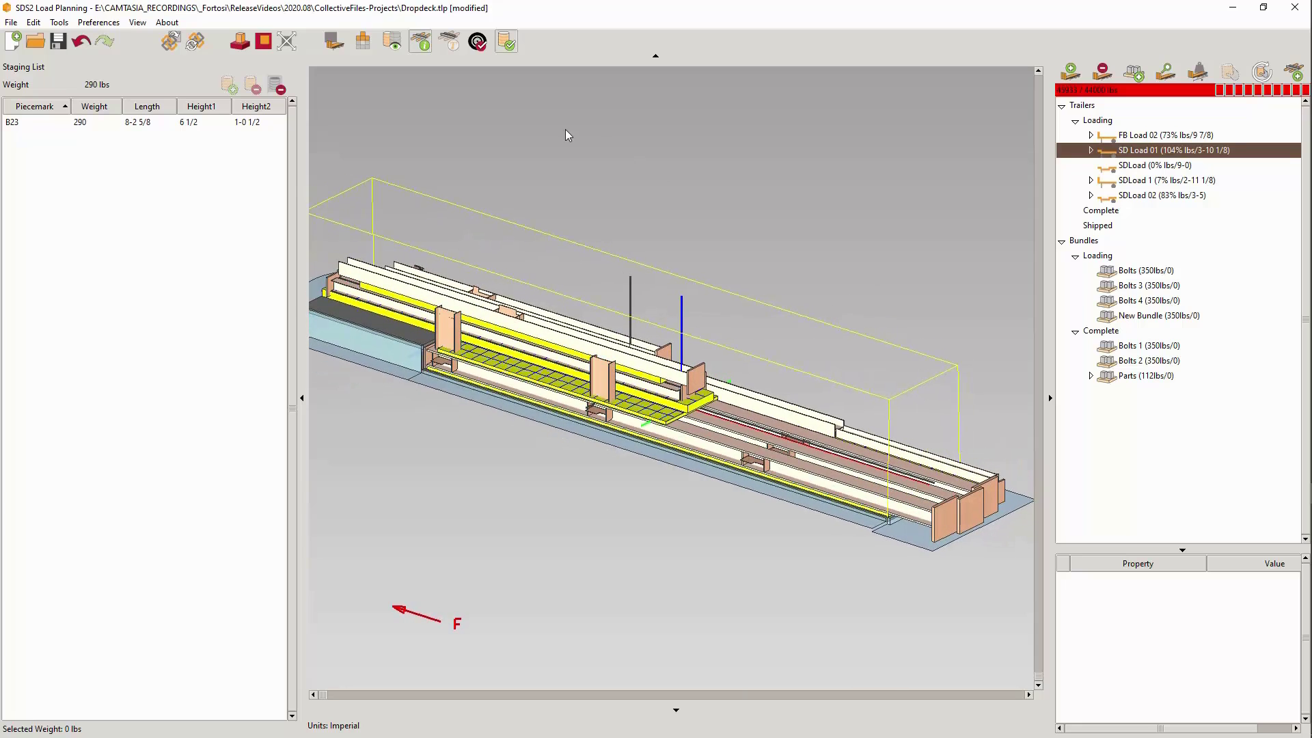
- Show all trailer parts and examine SDLoad 02 from a lower side angle
click(478, 41)
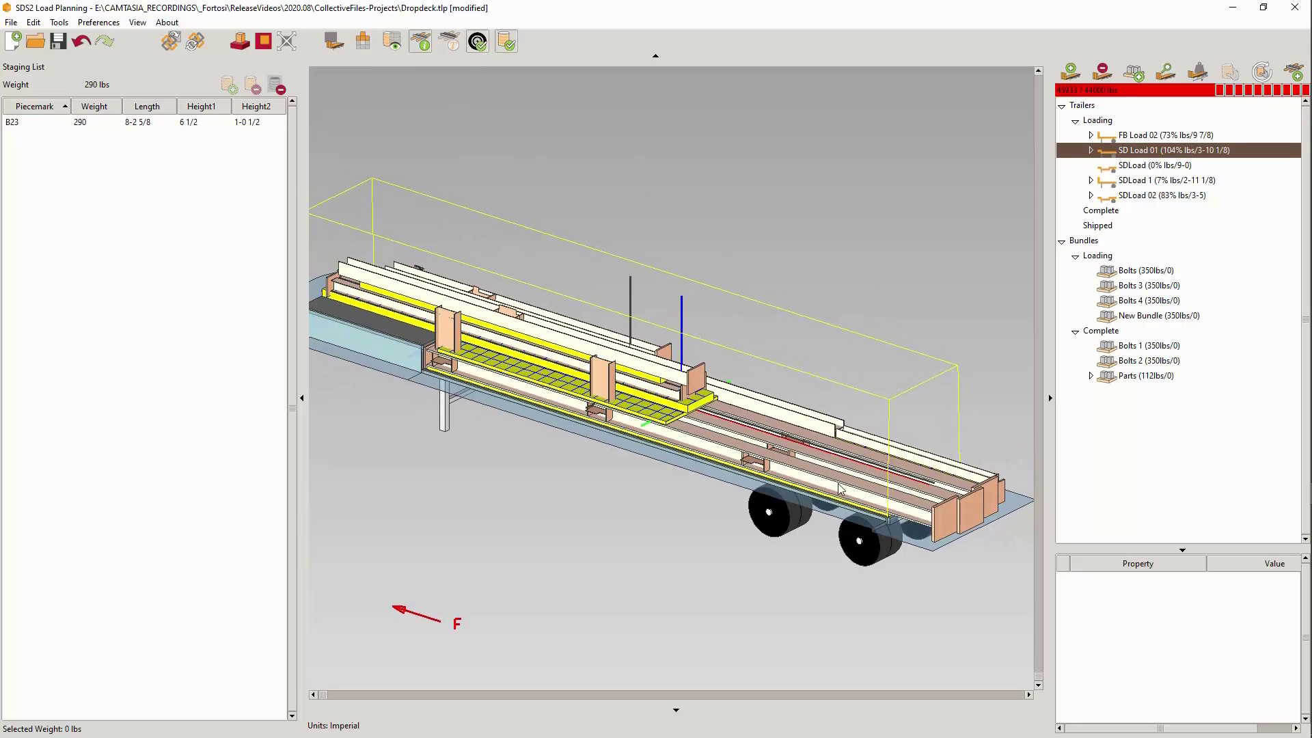
click(1168, 182)
click(1168, 198)
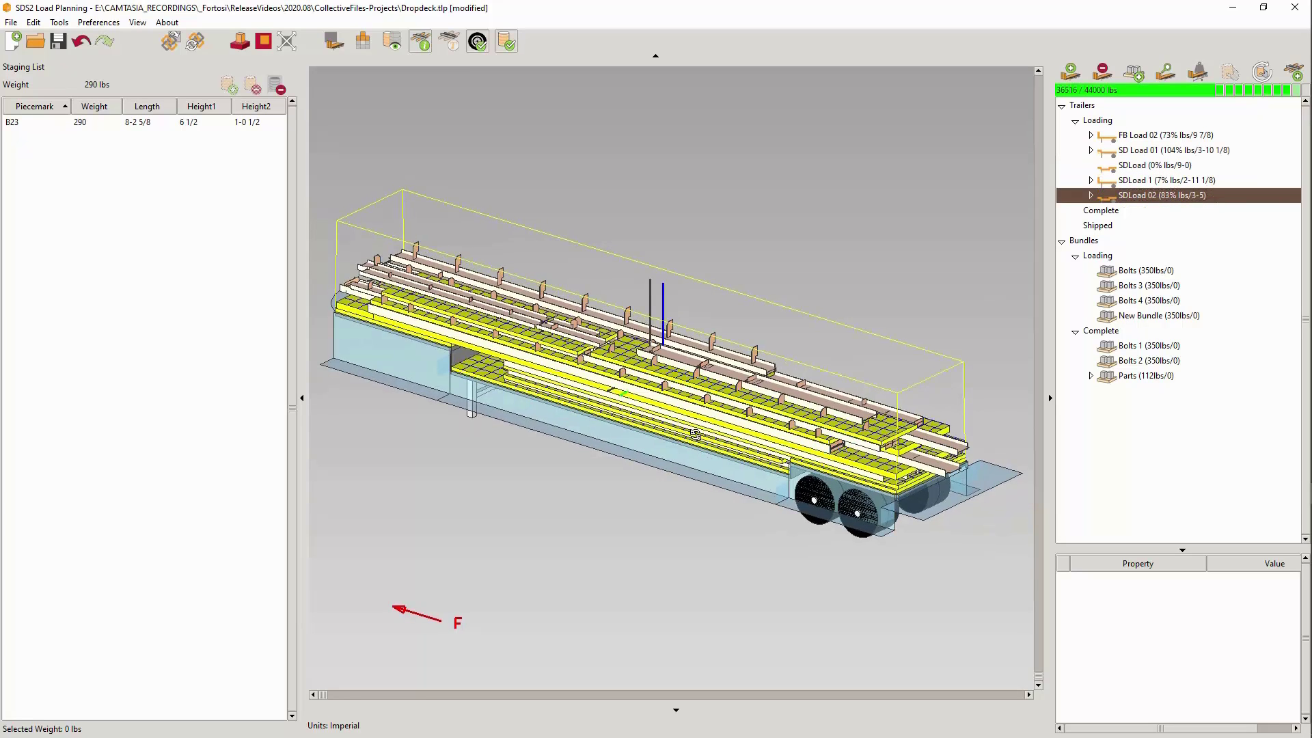
middle_drag(695, 435, 734, 431)
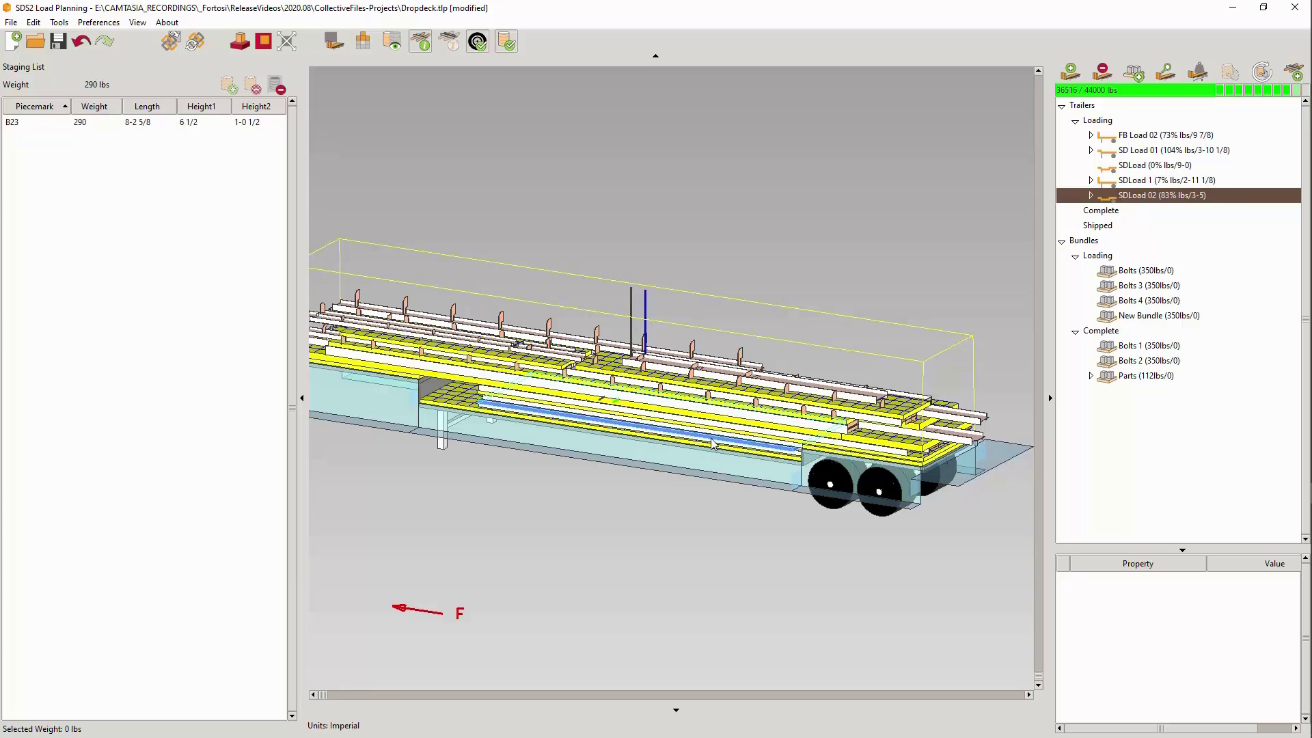
- On the SDLoad trailer, isolate the front deck's dunnage layer, load beam B23 onto it and show all layers again
click(1154, 167)
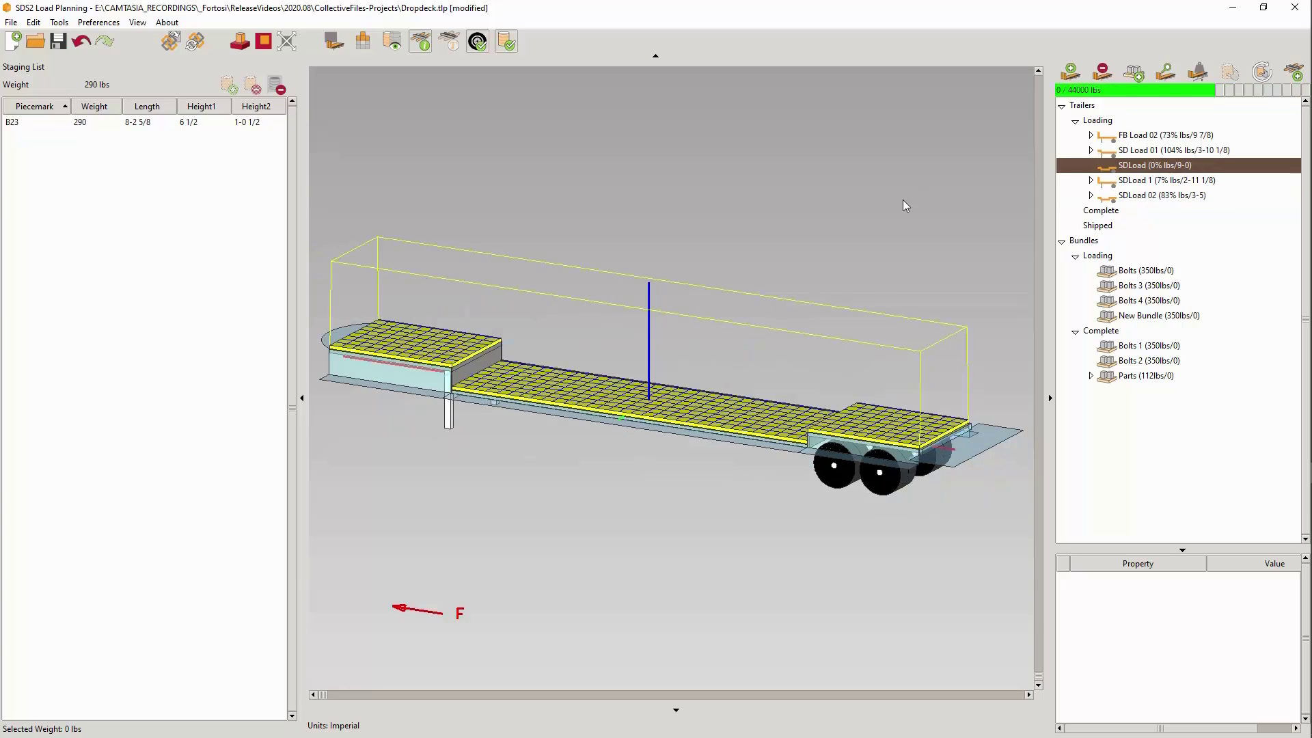
click(436, 337)
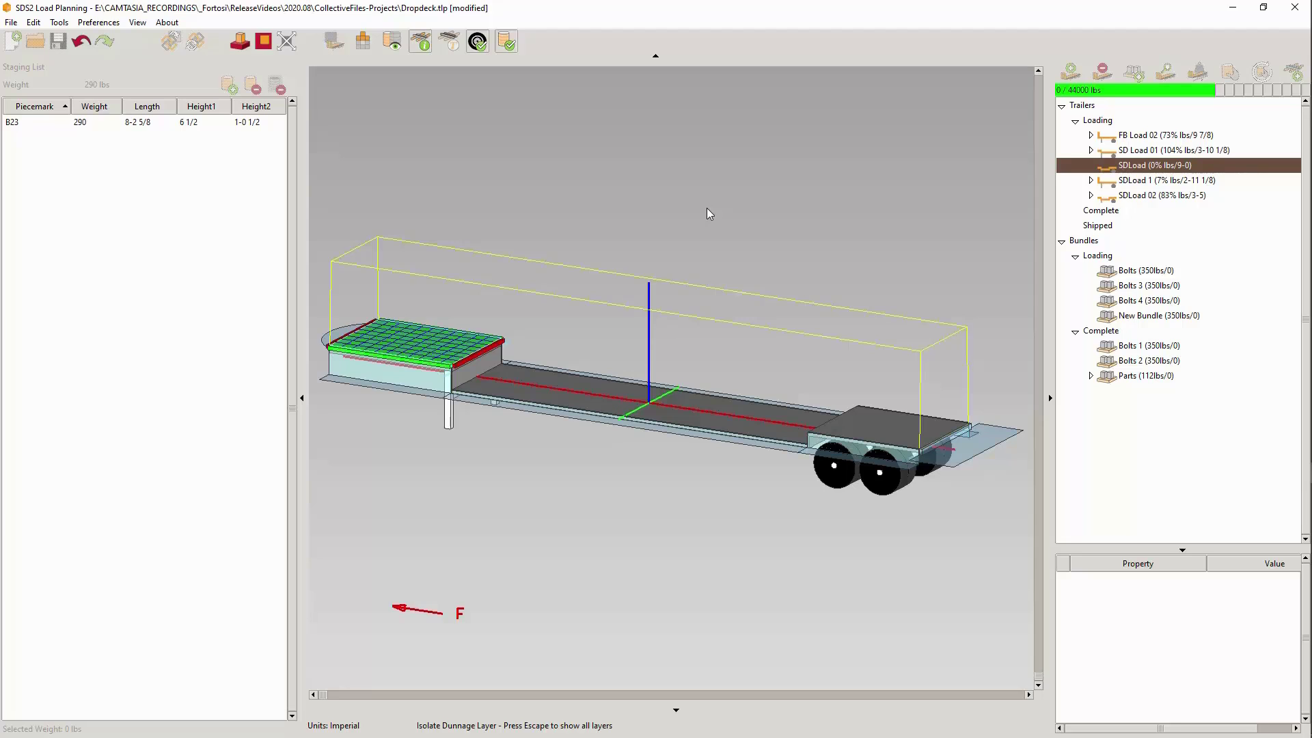
double_click(145, 125)
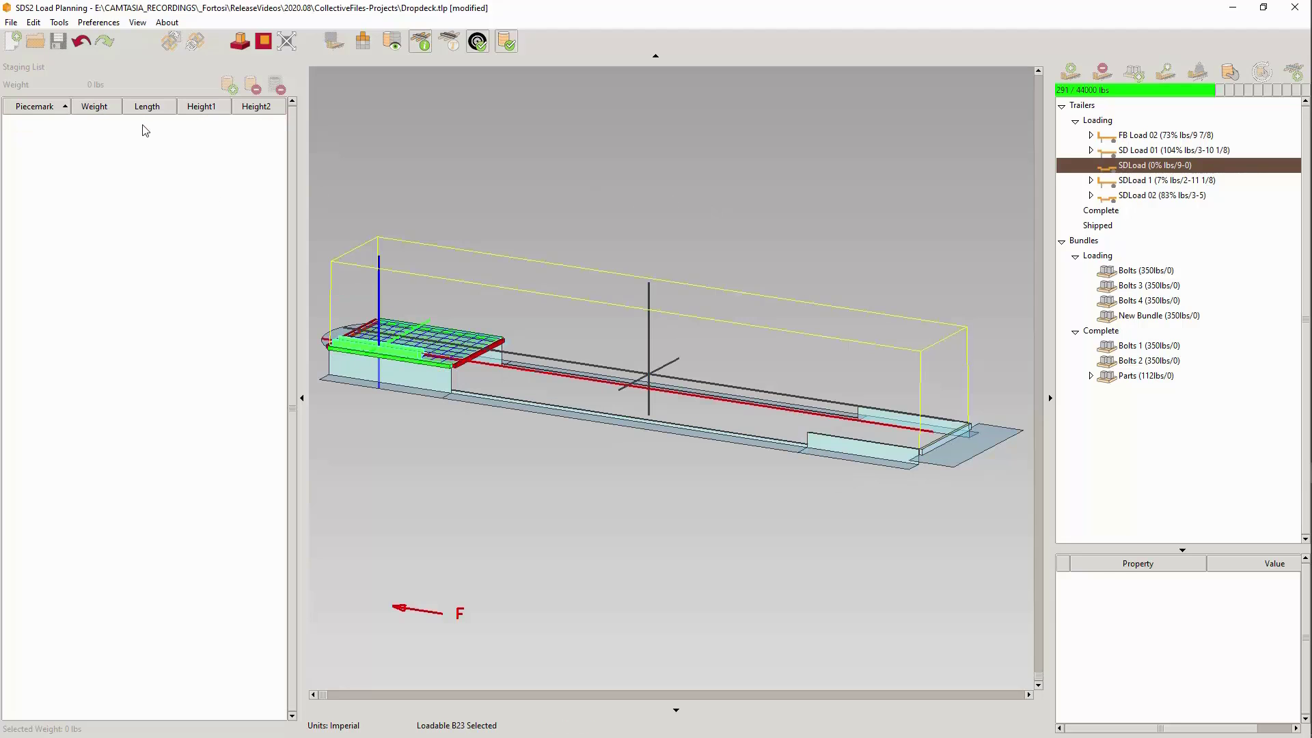
key(Escape)
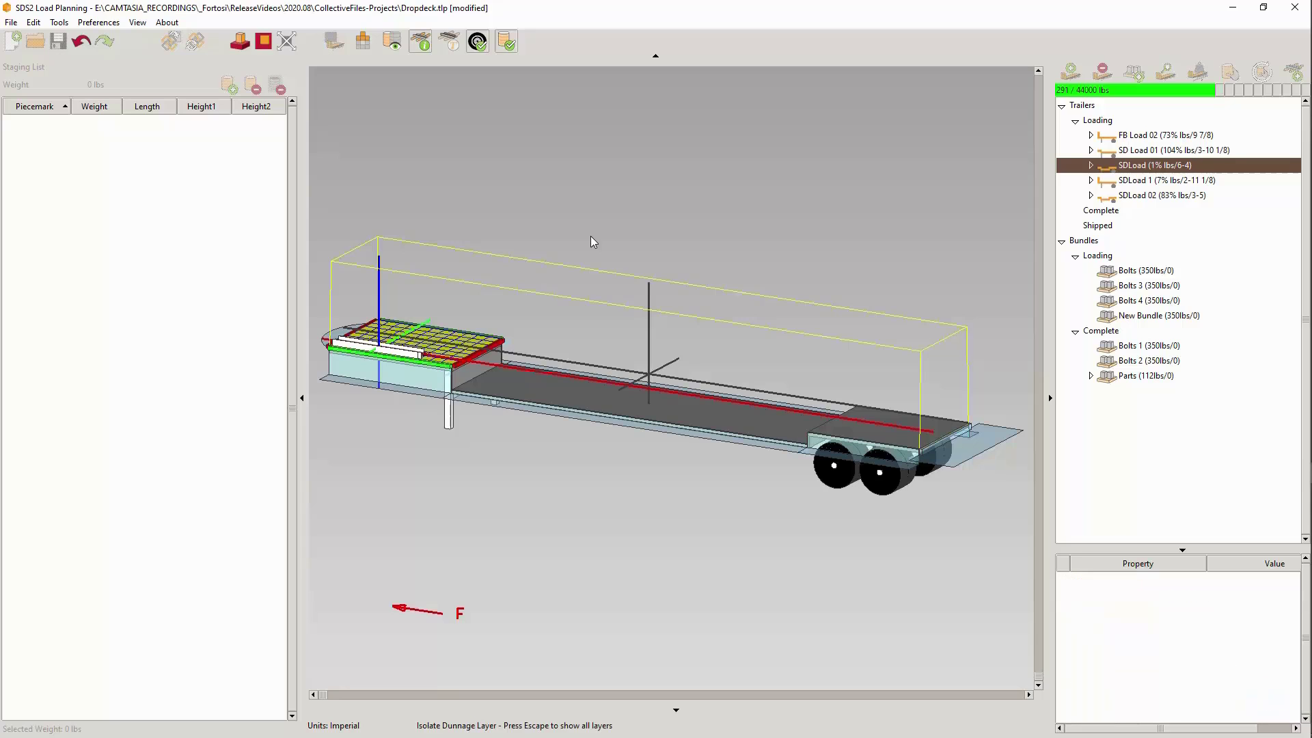
key(Escape)
click(358, 43)
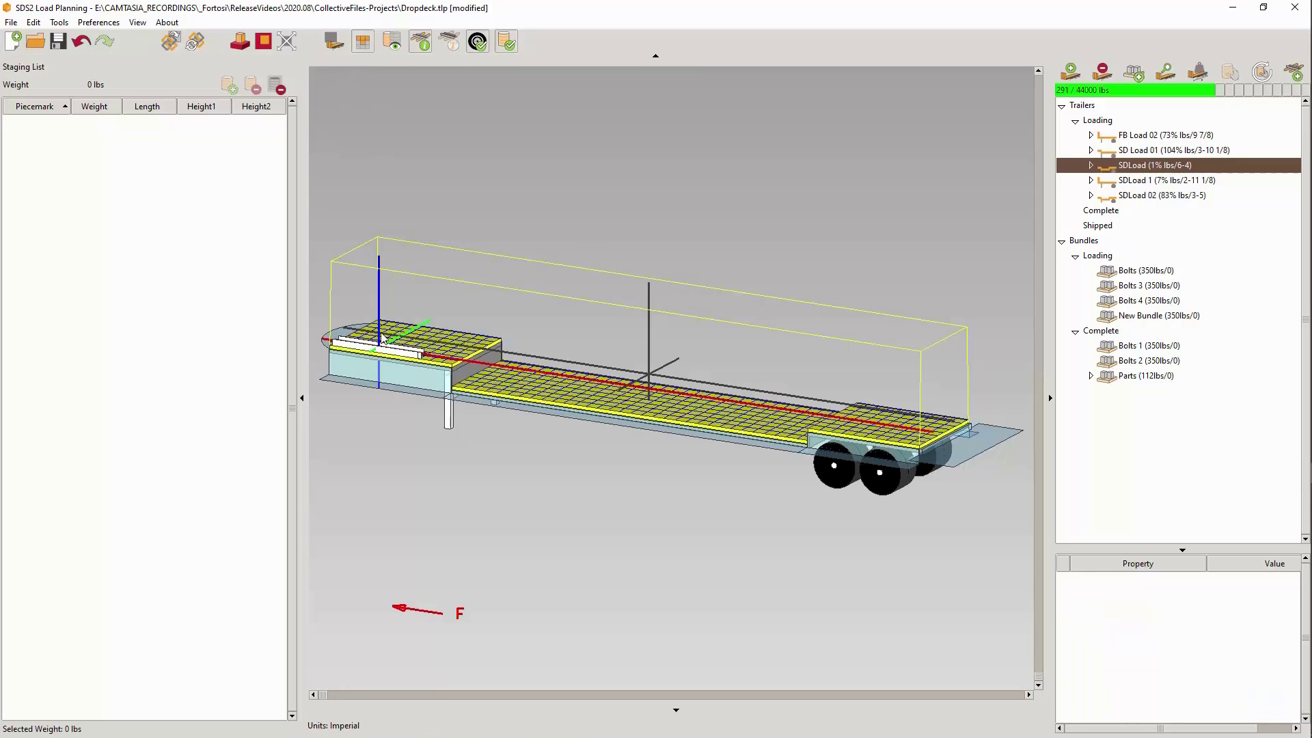
- Move beam B23 from the front deck onto the raised rear deck of SDLoad and deselect it
click(401, 354)
drag(402, 354, 910, 424)
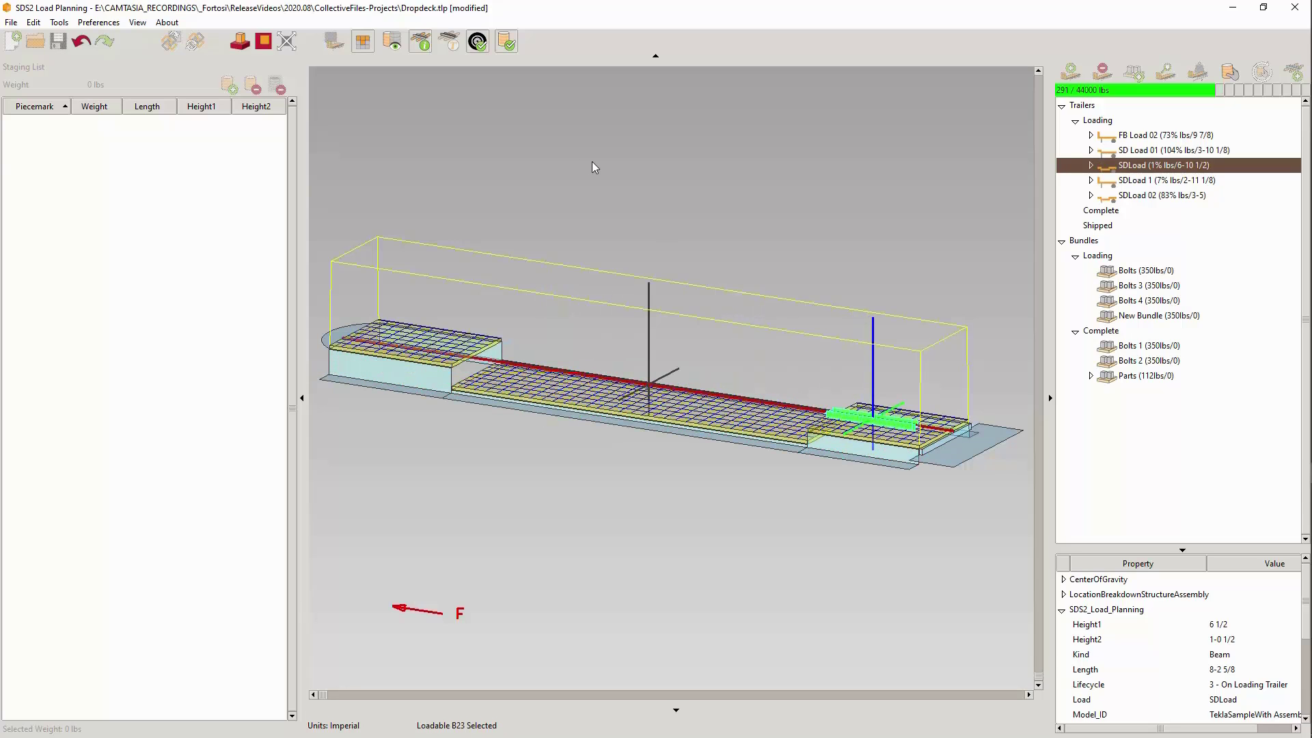
click(526, 174)
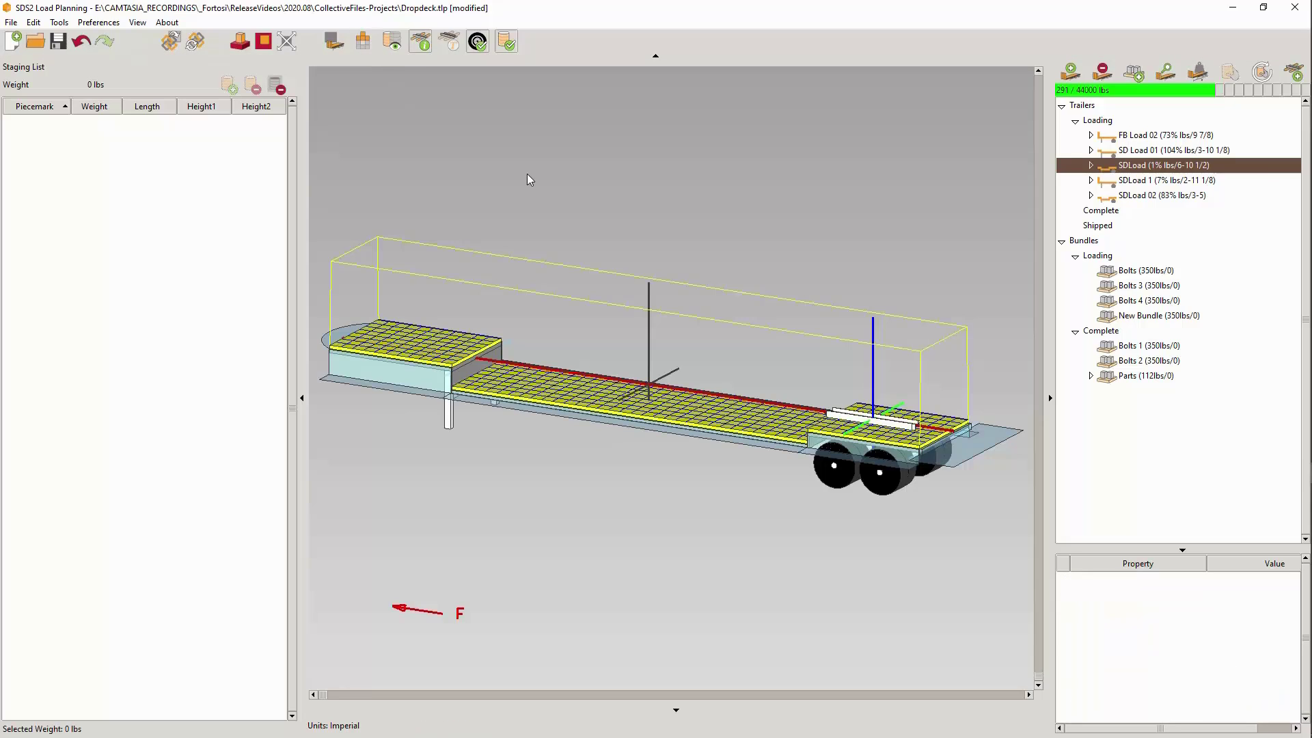